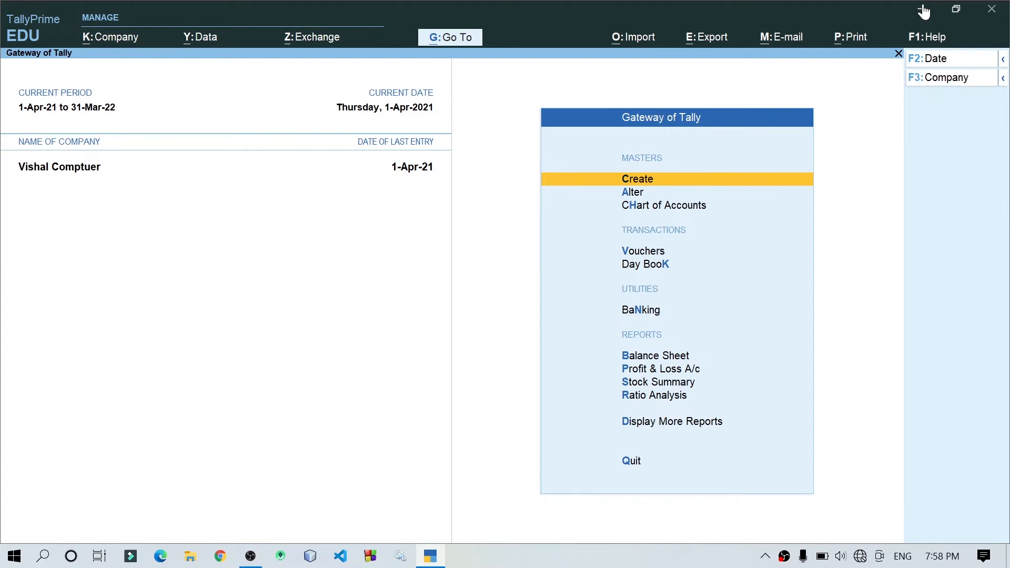
Review the company's existing ledgers in the master alteration list
{"action": "key", "text": "Down"}
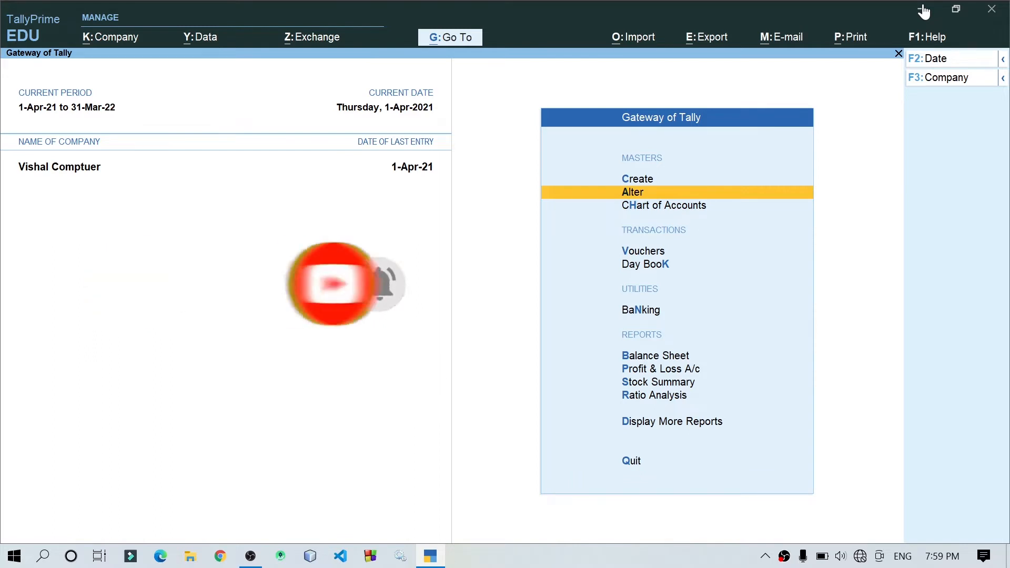
{"action": "key", "text": "Return"}
{"action": "key", "text": "Down"}
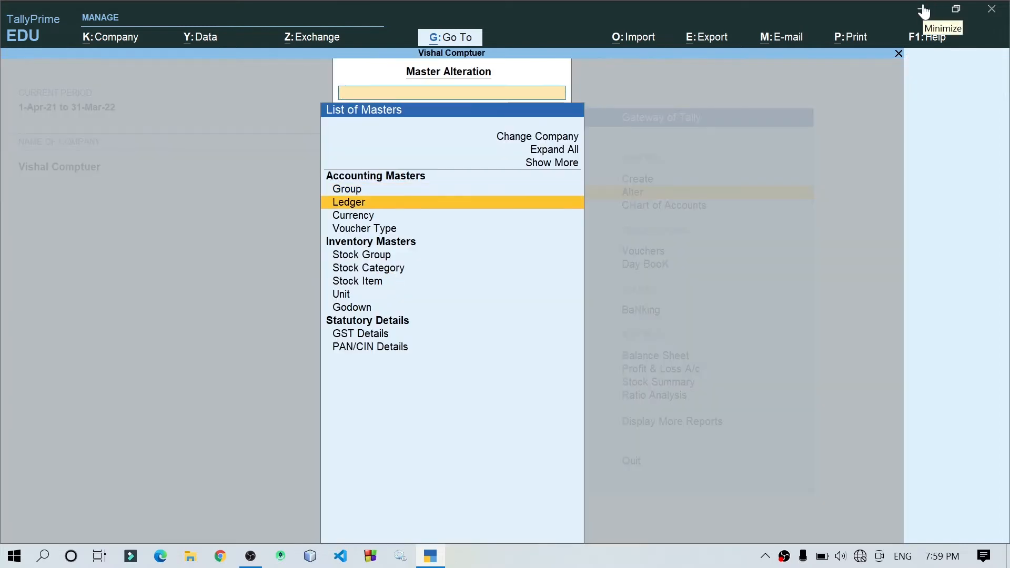
{"action": "key", "text": "Return"}
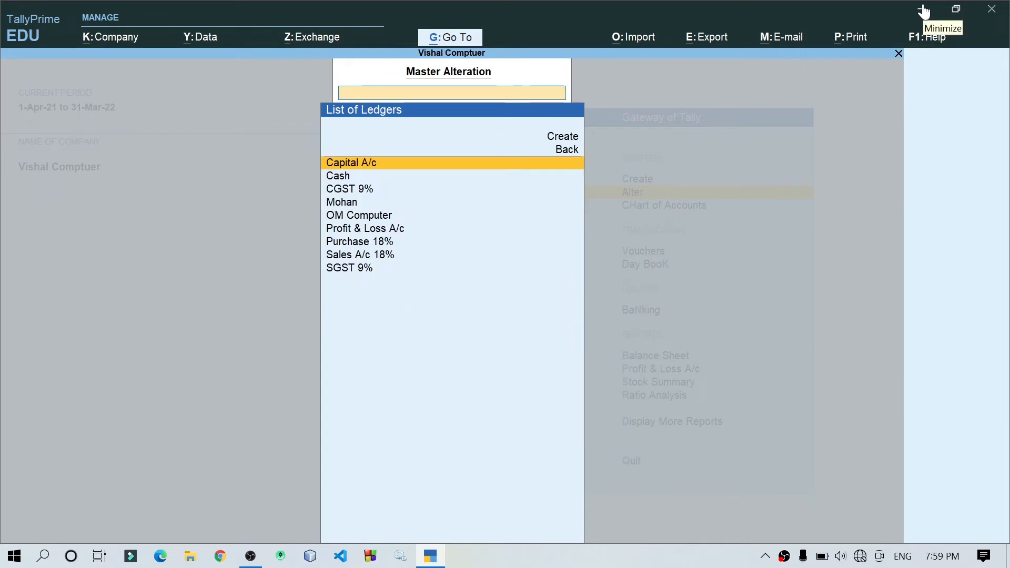
{"action": "key", "text": "Down"}
{"action": "key", "text": "Down"}
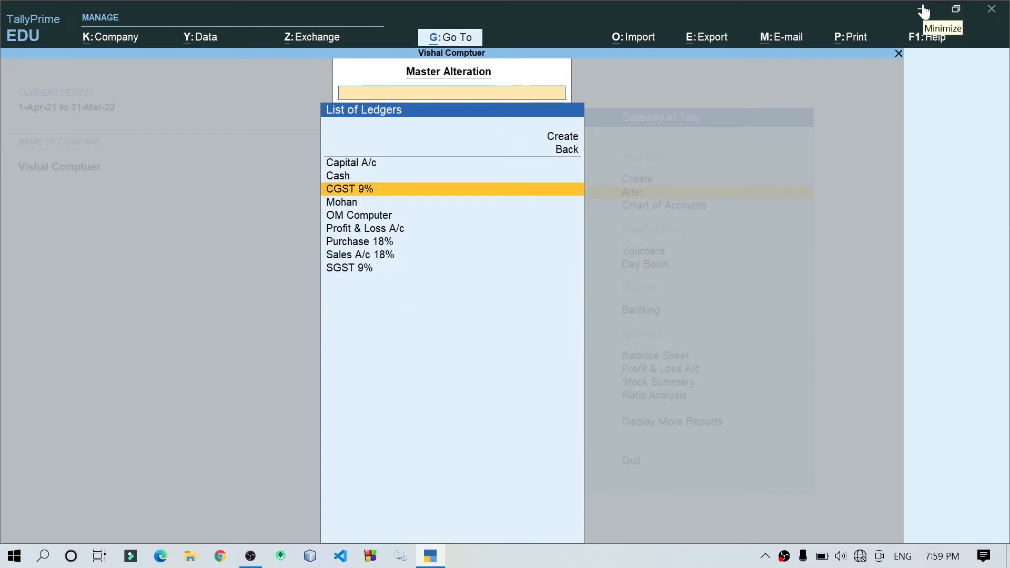
{"action": "key", "text": "Down"}
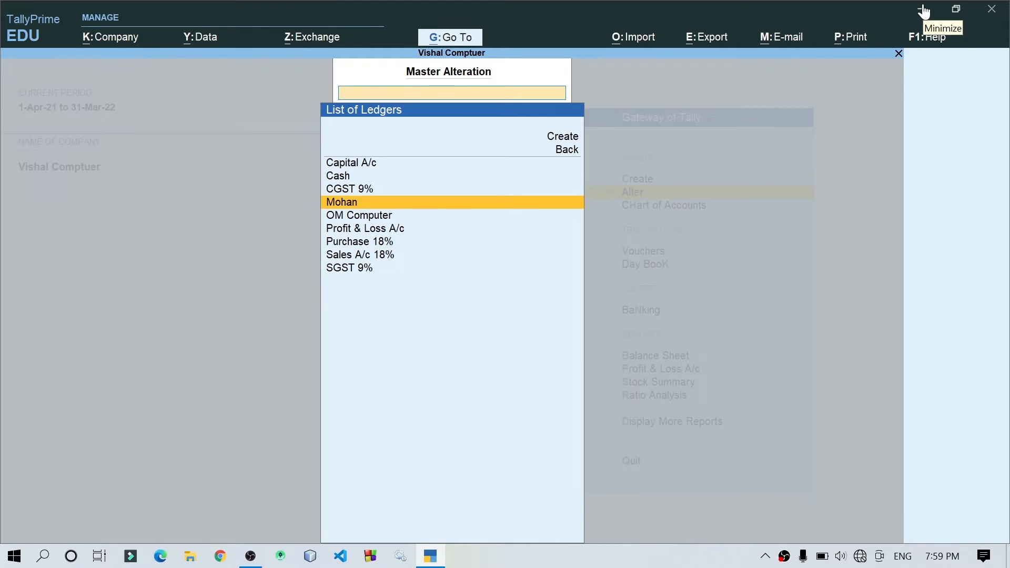
{"action": "key", "text": "Down"}
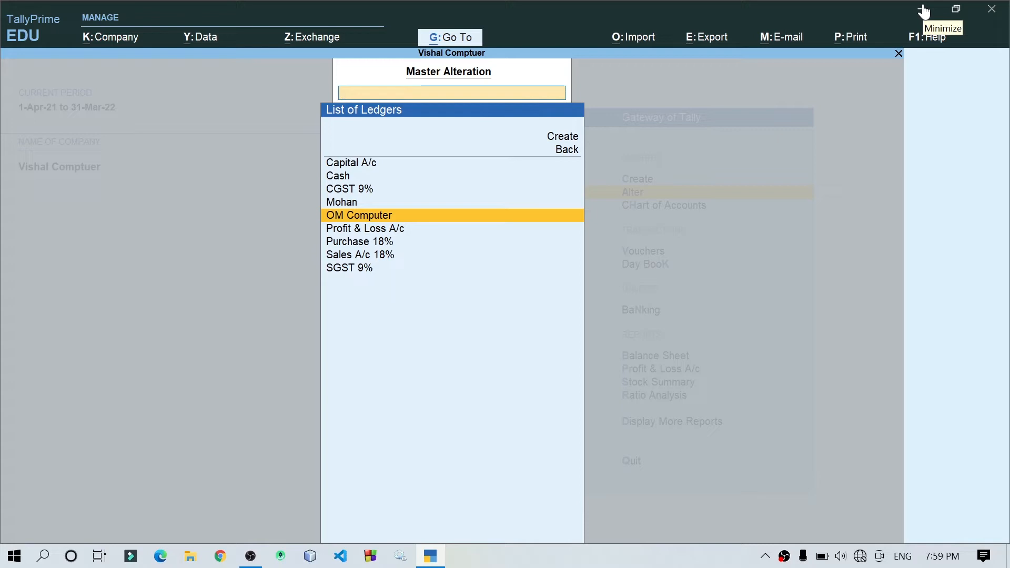
{"action": "key", "text": "Escape"}
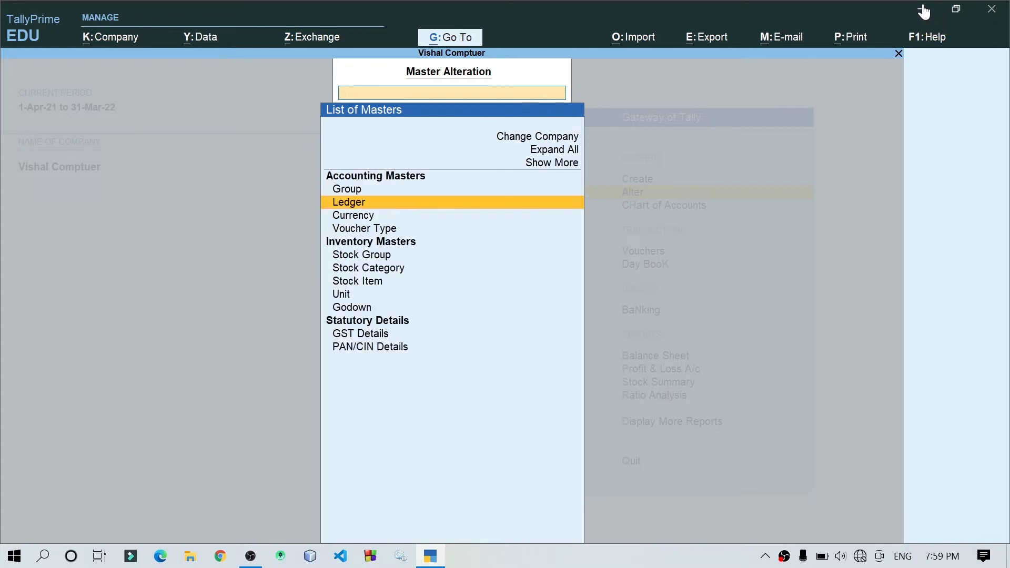
Check which stock items exist in the company's inventory masters, then return to the Gateway of Tally
{"action": "key", "text": "Down"}
{"action": "key", "text": "Down"}
{"action": "key", "text": "Down"}
{"action": "key", "text": "Down"}
{"action": "key", "text": "Down"}
{"action": "key", "text": "Down"}
{"action": "key", "text": "Down"}
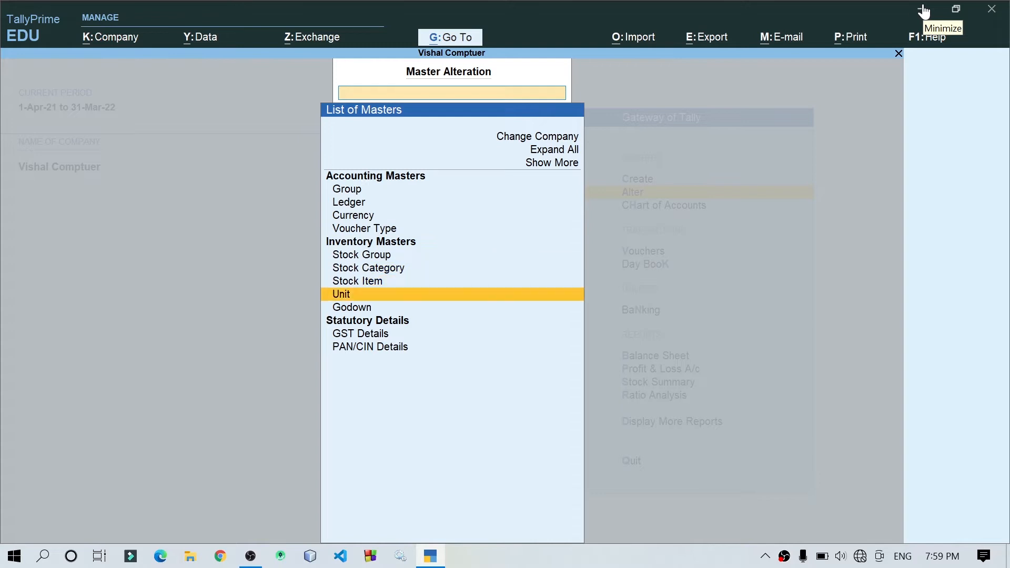
{"action": "key", "text": "Up"}
{"action": "key", "text": "Up"}
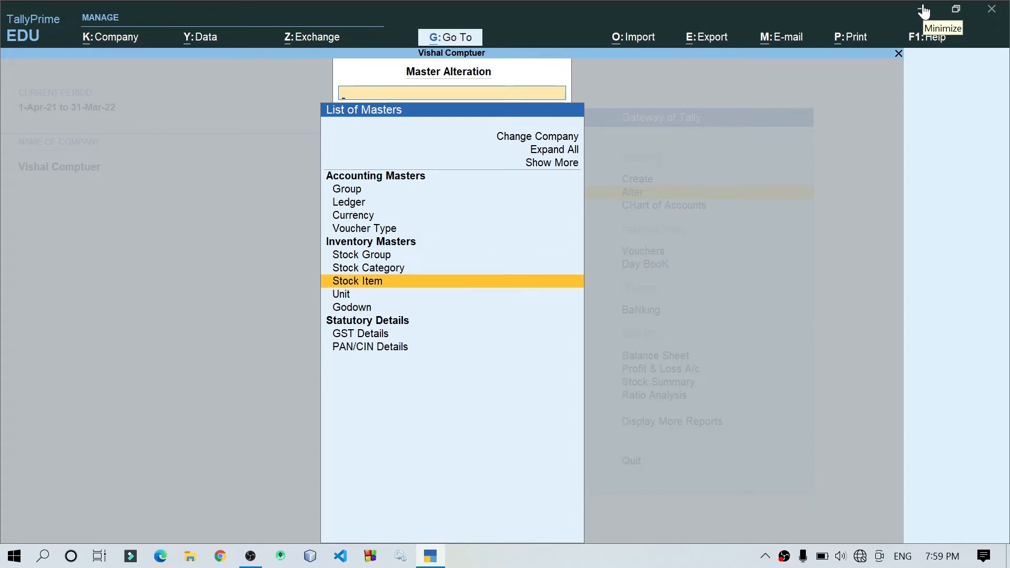
{"action": "key", "text": "Return"}
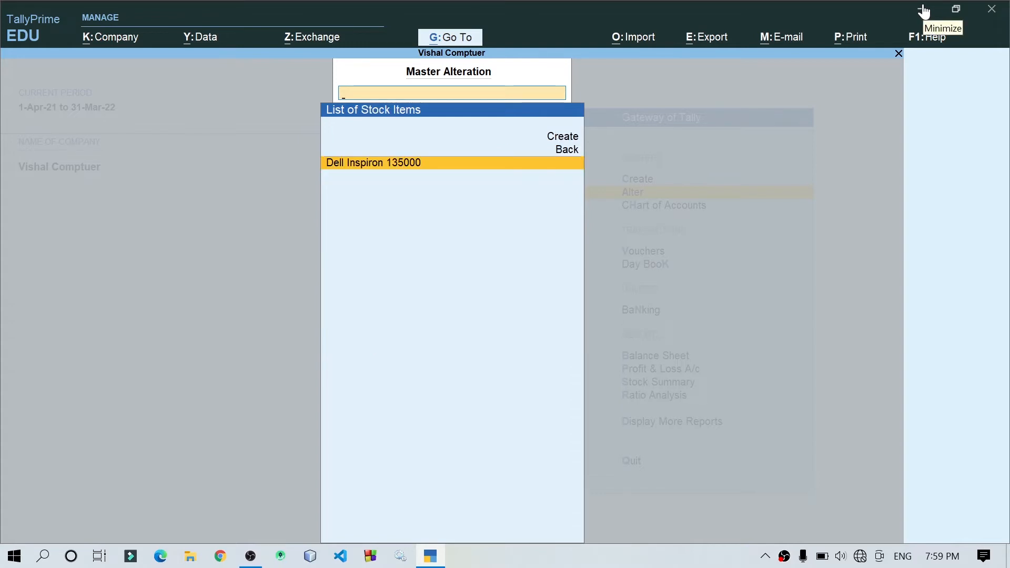
{"action": "key", "text": "Escape"}
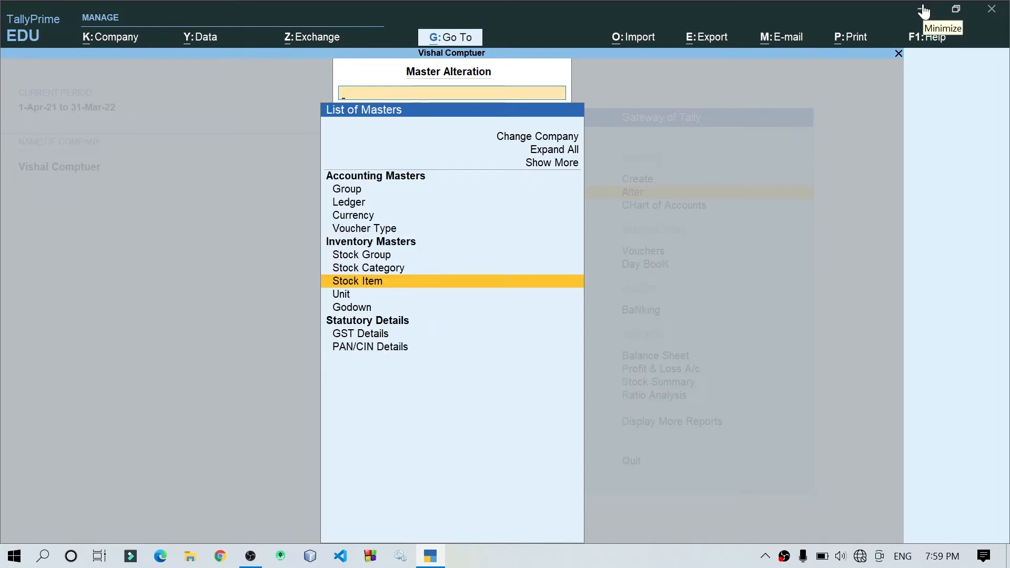
{"action": "key", "text": "Escape"}
Examine the Stock Summary for the Laptop group, drilling into Dell Inspiron 135000's April vouchers, and return to the Gateway
{"action": "key", "text": "Down"}
{"action": "key", "text": "Down"}
{"action": "key", "text": "Down"}
{"action": "key", "text": "Down"}
{"action": "key", "text": "Down"}
{"action": "key", "text": "Down"}
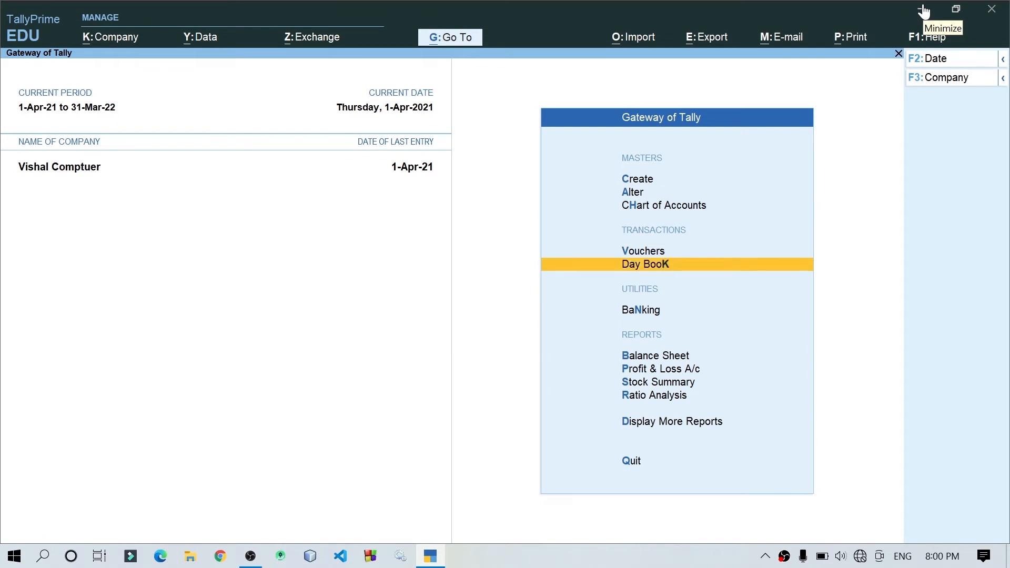
{"action": "key", "text": "Down"}
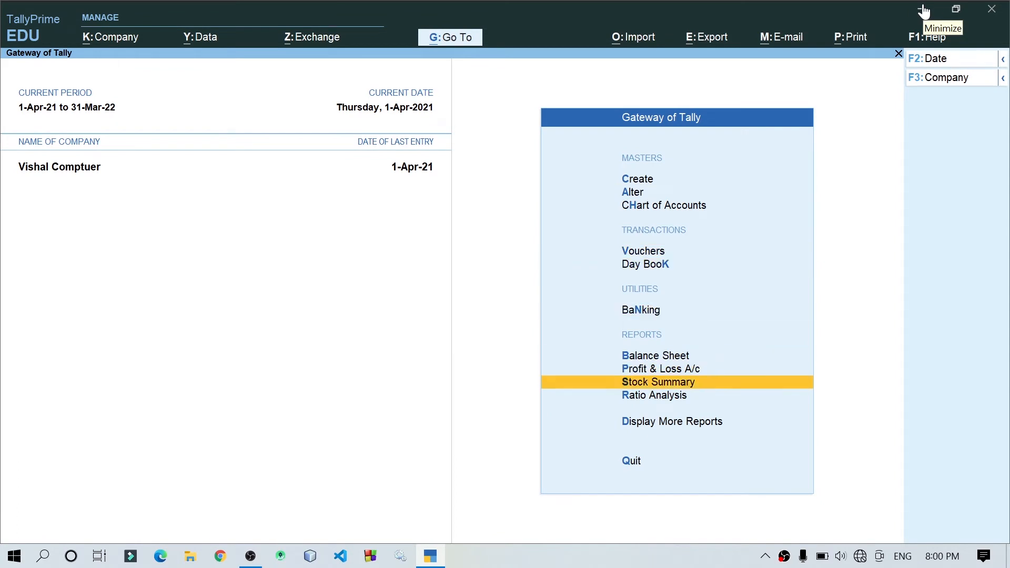
{"action": "key", "text": "Return"}
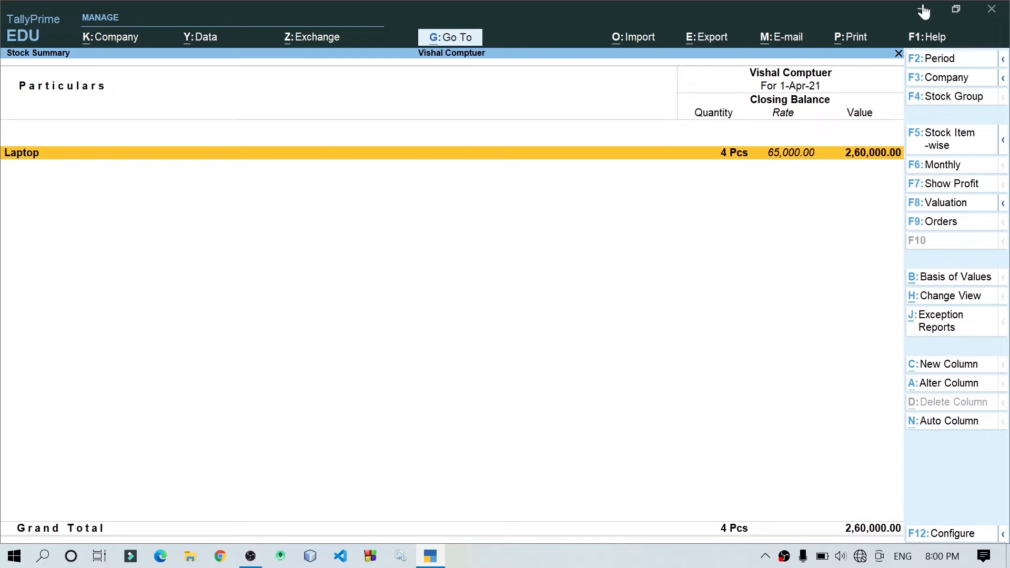
{"action": "key", "text": "Return"}
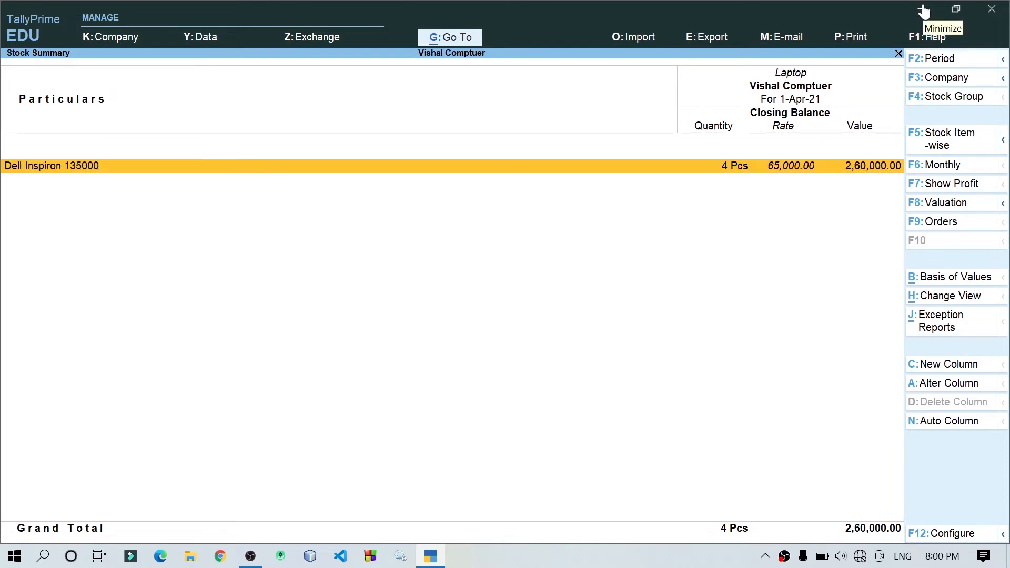
{"action": "key", "text": "Return"}
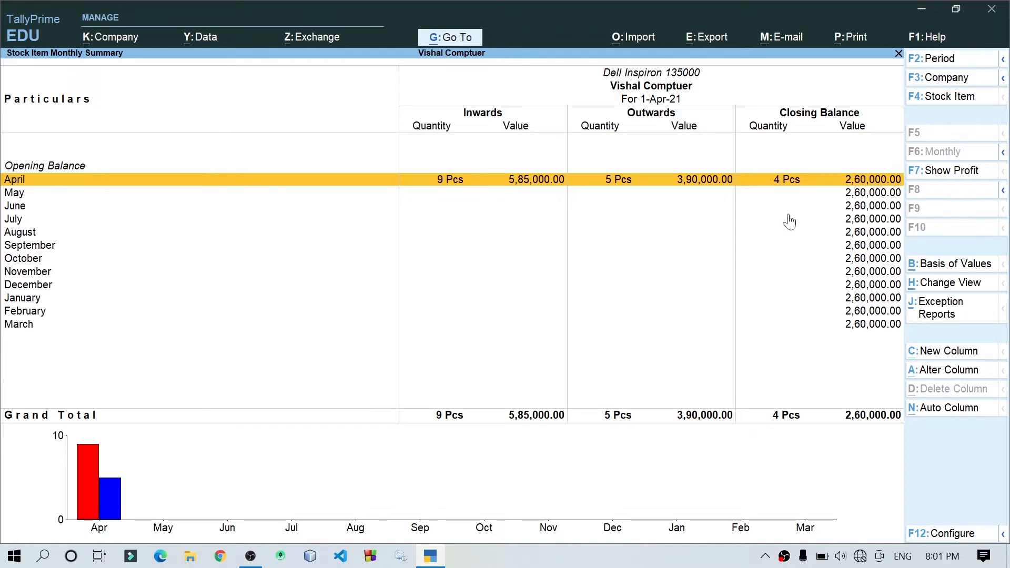
{"action": "key", "text": "Return"}
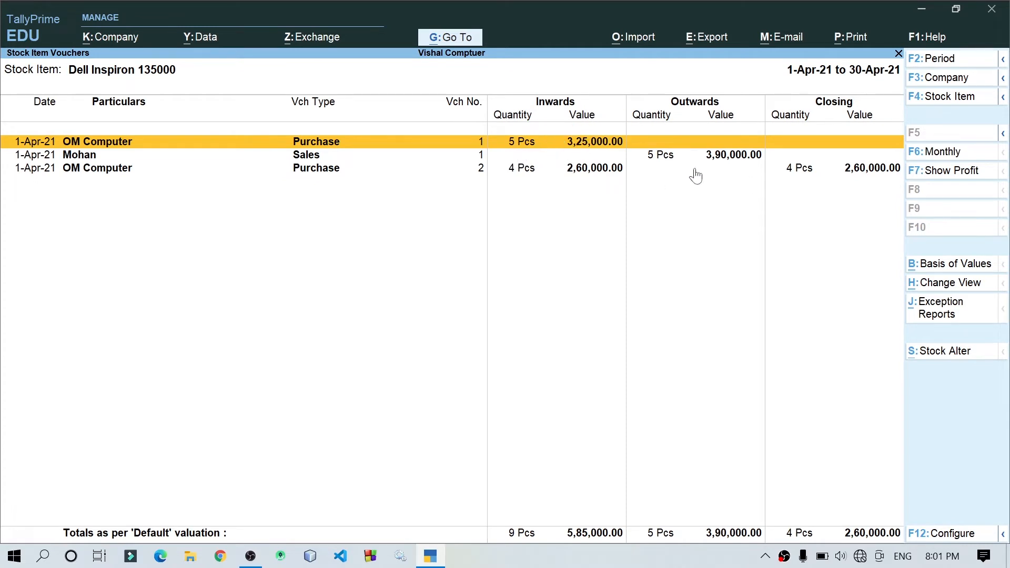
{"action": "left_click", "coordinate": [516, 175]}
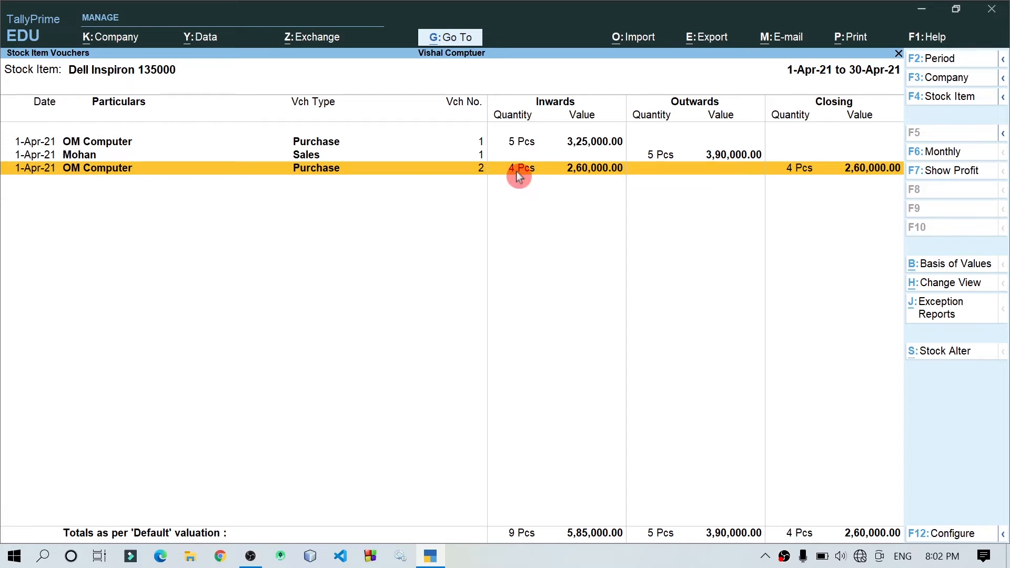
{"action": "key", "text": "Escape"}
{"action": "key", "text": "Escape"}
{"action": "key", "text": "Escape"}
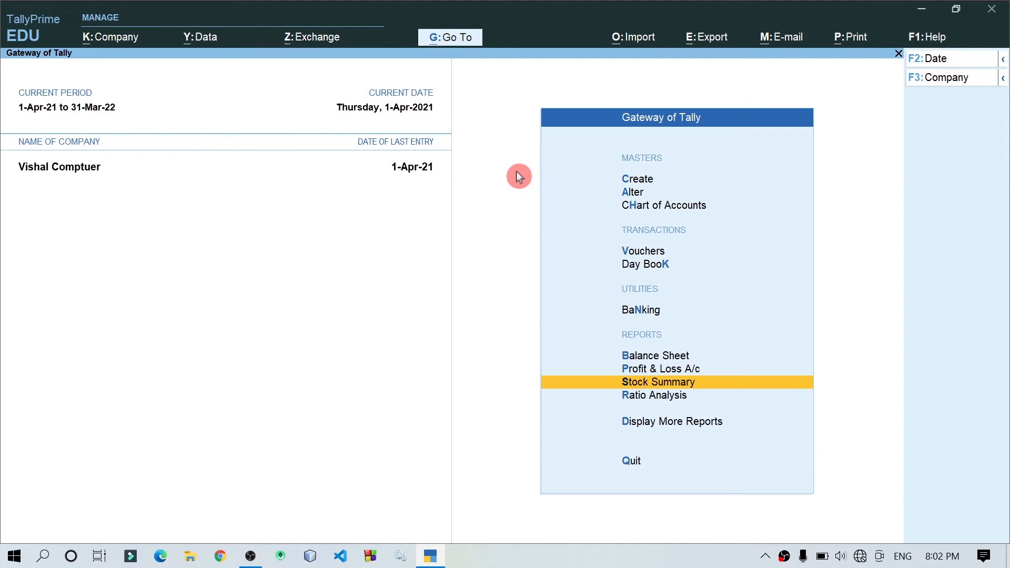
Start a new voucher entry and bring up the list of other voucher types
{"action": "key", "text": "Up"}
{"action": "key", "text": "Up"}
{"action": "key", "text": "Up"}
{"action": "key", "text": "Up"}
{"action": "key", "text": "Up"}
{"action": "key", "text": "Up"}
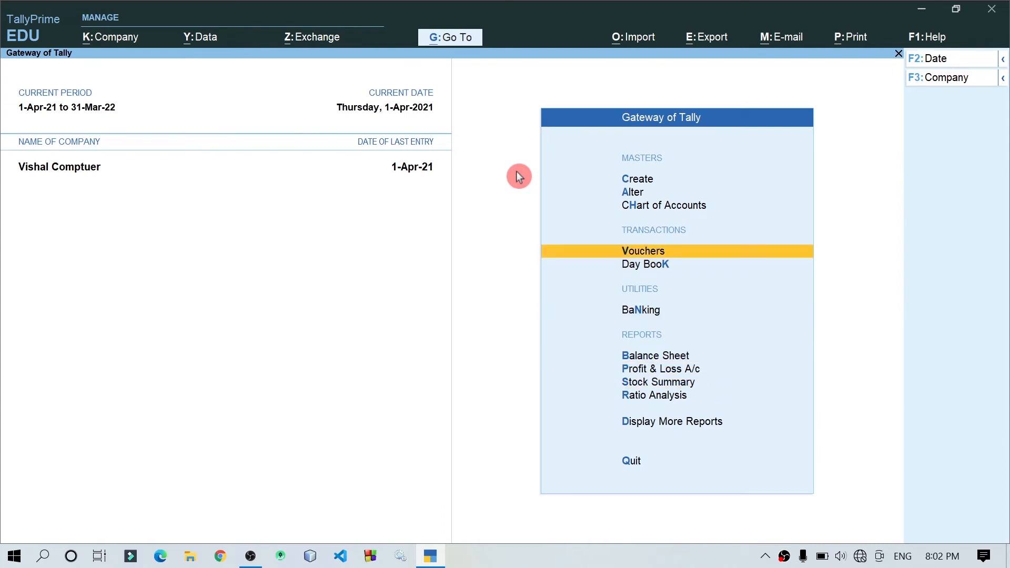
{"action": "key", "text": "Down"}
{"action": "key", "text": "Return"}
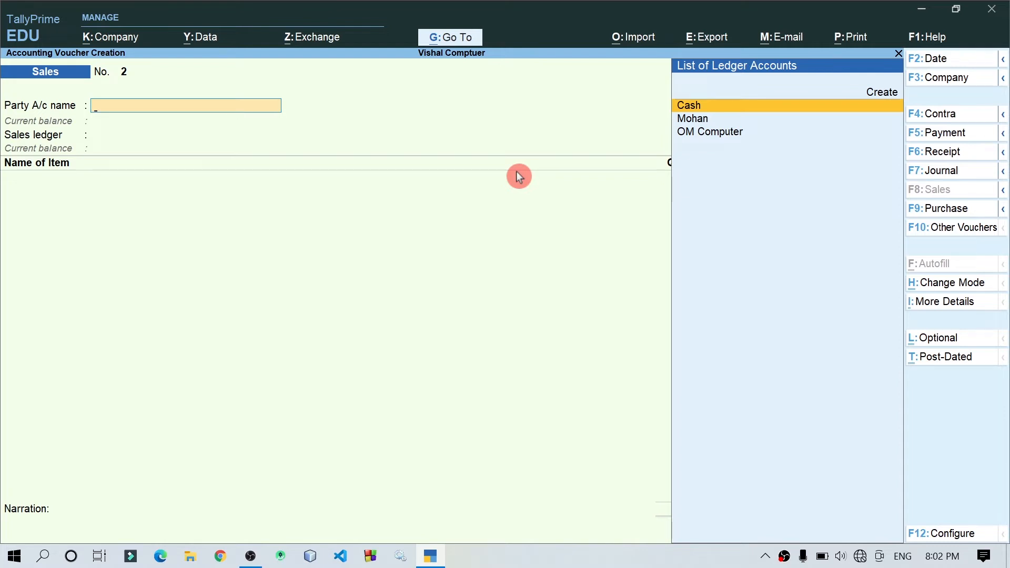
{"action": "left_click", "coordinate": [969, 244]}
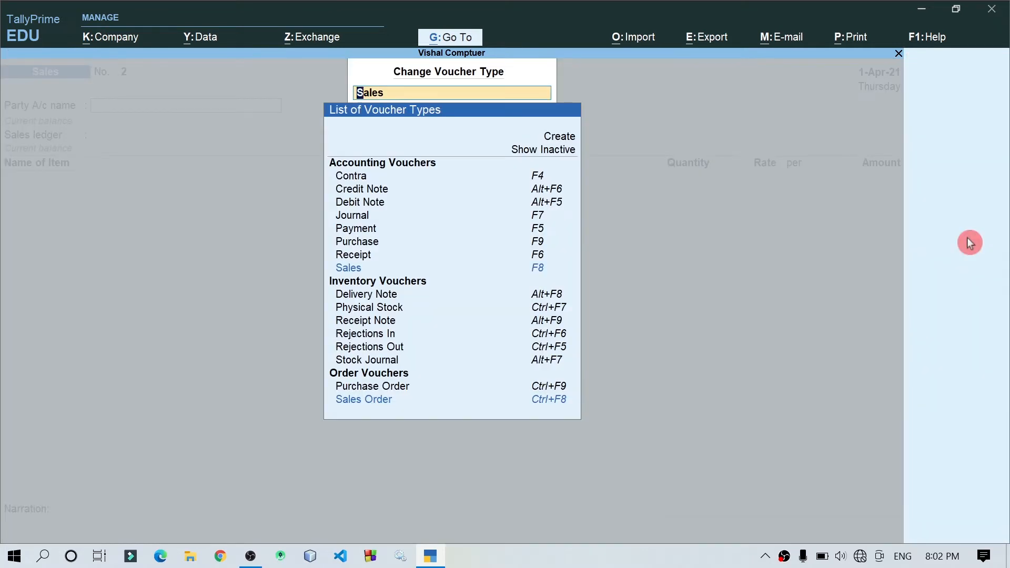
Look through the active accounting, inventory and order voucher types
{"action": "key", "text": "Down"}
{"action": "key", "text": "Down"}
{"action": "key", "text": "Up"}
{"action": "key", "text": "Up"}
{"action": "key", "text": "Up"}
{"action": "key", "text": "Up"}
{"action": "key", "text": "Up"}
{"action": "key", "text": "Up"}
{"action": "key", "text": "Up"}
{"action": "key", "text": "Up"}
{"action": "key", "text": "Down"}
{"action": "key", "text": "Down"}
{"action": "key", "text": "Down"}
{"action": "key", "text": "Down"}
{"action": "key", "text": "Down"}
{"action": "key", "text": "Down"}
{"action": "key", "text": "Down"}
{"action": "key", "text": "Down"}
{"action": "key", "text": "Down"}
{"action": "key", "text": "Down"}
{"action": "key", "text": "Down"}
{"action": "key", "text": "Down"}
{"action": "key", "text": "Down"}
{"action": "key", "text": "Up"}
{"action": "key", "text": "Up"}
{"action": "key", "text": "Up"}
{"action": "key", "text": "Down"}
{"action": "key", "text": "Down"}
{"action": "key", "text": "Down"}
{"action": "key", "text": "Down"}
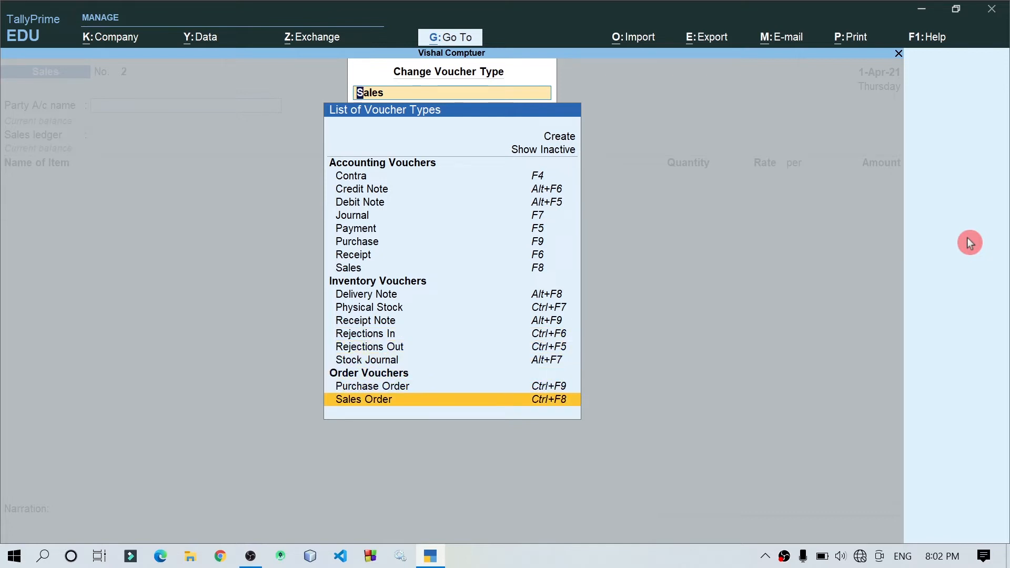
{"action": "key", "text": "Up"}
{"action": "key", "text": "Up"}
{"action": "key", "text": "Up"}
{"action": "key", "text": "Up"}
{"action": "key", "text": "Up"}
{"action": "key", "text": "Up"}
{"action": "key", "text": "Up"}
{"action": "key", "text": "Up"}
{"action": "key", "text": "Up"}
{"action": "key", "text": "Up"}
{"action": "key", "text": "Up"}
{"action": "key", "text": "Up"}
{"action": "key", "text": "Up"}
{"action": "key", "text": "Up"}
{"action": "key", "text": "Up"}
{"action": "key", "text": "Up"}
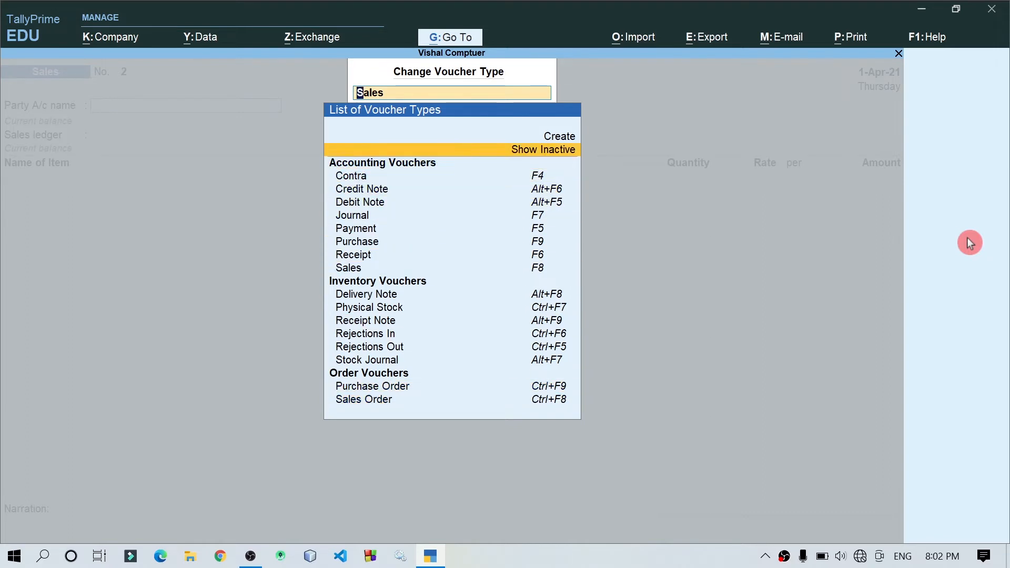
Show the inactive voucher types as well and examine the full list, including the order vouchers
{"action": "key", "text": "Return"}
{"action": "key", "text": "Down"}
{"action": "key", "text": "Down"}
{"action": "key", "text": "Down"}
{"action": "key", "text": "Down"}
{"action": "key", "text": "Down"}
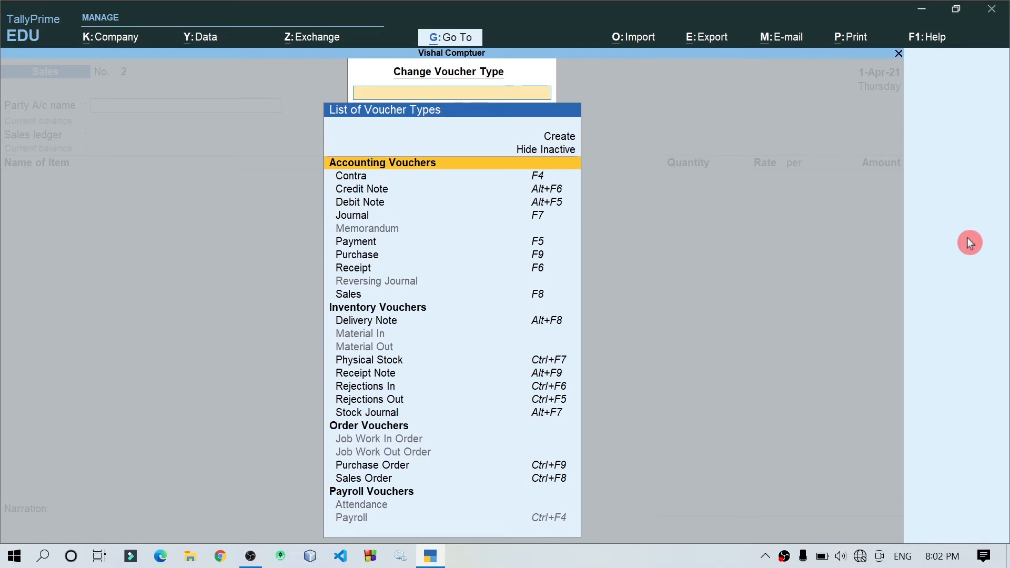
{"action": "key", "text": "Down"}
{"action": "key", "text": "Down"}
{"action": "key", "text": "Down"}
{"action": "key", "text": "Down"}
{"action": "key", "text": "Down"}
{"action": "key", "text": "Down"}
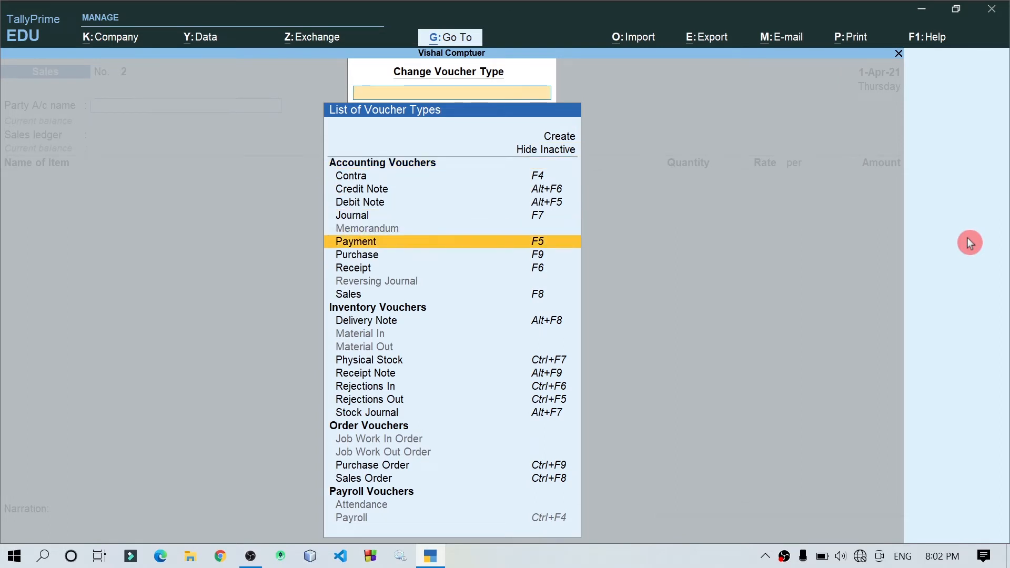
{"action": "key", "text": "Down"}
{"action": "key", "text": "Down"}
{"action": "key", "text": "Down"}
{"action": "key", "text": "Down"}
{"action": "key", "text": "Down"}
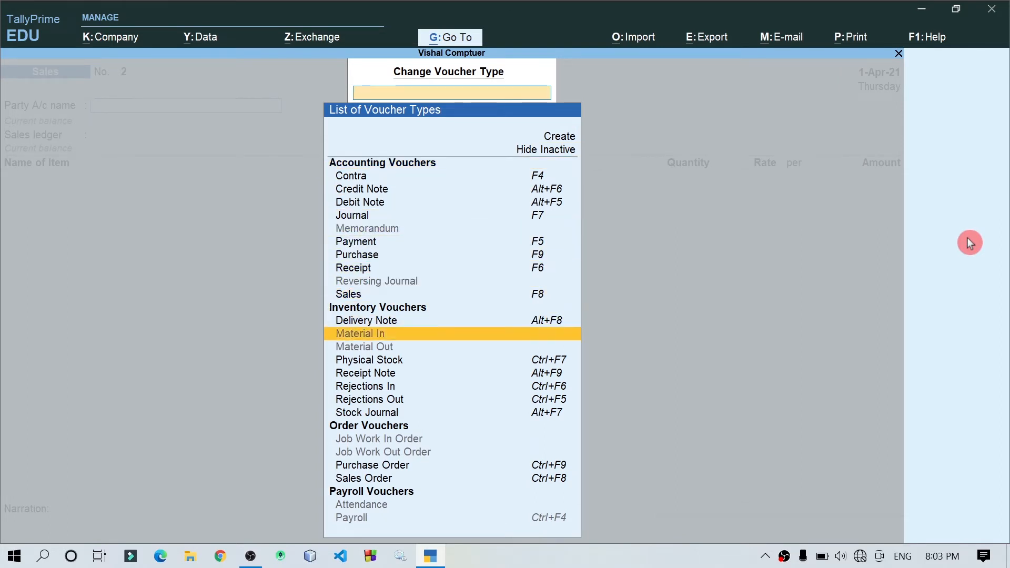
{"action": "key", "text": "Down"}
{"action": "key", "text": "Down"}
{"action": "key", "text": "Down"}
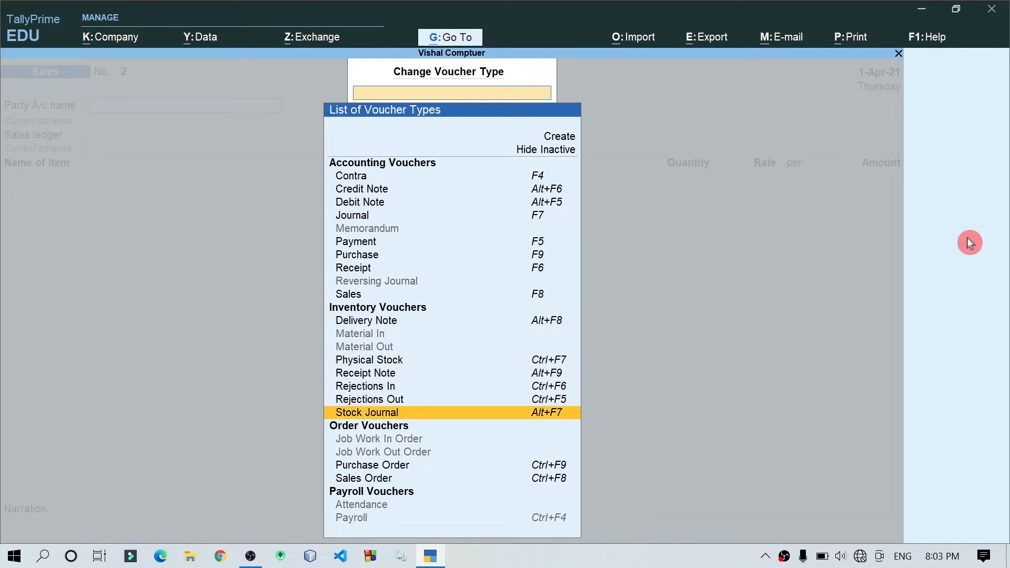
{"action": "key", "text": "Down"}
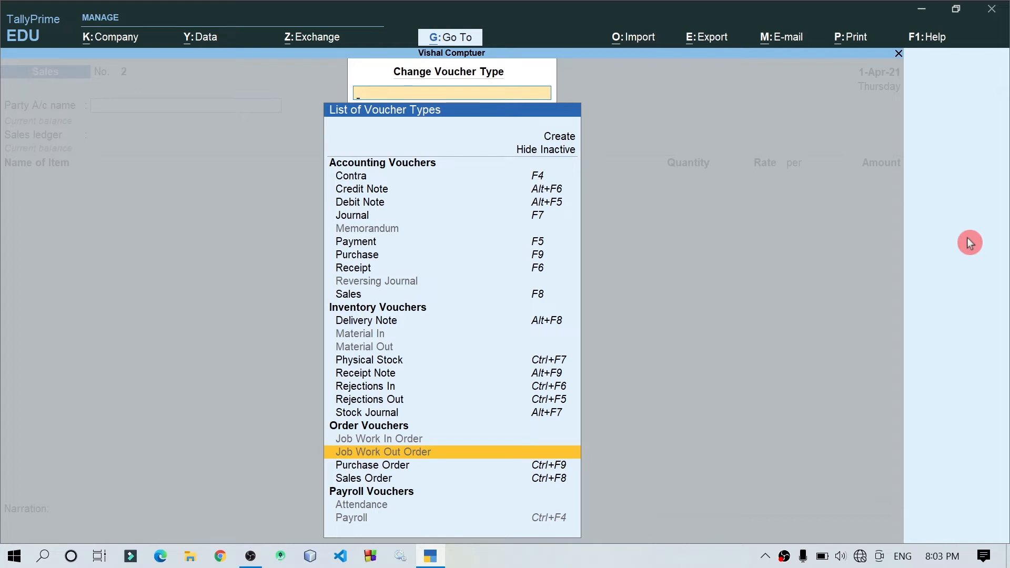
{"action": "key", "text": "Up"}
{"action": "key", "text": "Up"}
{"action": "key", "text": "Up"}
{"action": "key", "text": "Up"}
{"action": "key", "text": "Up"}
{"action": "key", "text": "Up"}
{"action": "key", "text": "Up"}
{"action": "key", "text": "Up"}
{"action": "key", "text": "Up"}
{"action": "key", "text": "Up"}
{"action": "key", "text": "Up"}
{"action": "key", "text": "Up"}
{"action": "key", "text": "Up"}
{"action": "key", "text": "Up"}
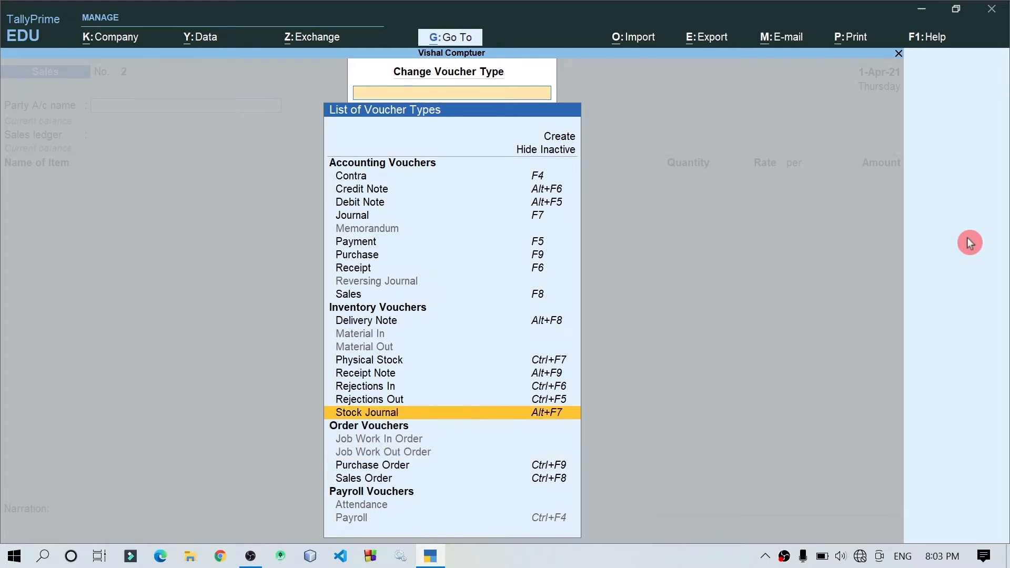
{"action": "key", "text": "Up"}
{"action": "key", "text": "Up"}
{"action": "key", "text": "Down"}
{"action": "key", "text": "Down"}
{"action": "key", "text": "Down"}
{"action": "key", "text": "Down"}
{"action": "key", "text": "Down"}
{"action": "key", "text": "Down"}
{"action": "key", "text": "Down"}
{"action": "key", "text": "Down"}
{"action": "key", "text": "Down"}
{"action": "key", "text": "Down"}
{"action": "key", "text": "Down"}
{"action": "key", "text": "Down"}
{"action": "key", "text": "Down"}
{"action": "key", "text": "Down"}
{"action": "key", "text": "Down"}
{"action": "key", "text": "Down"}
{"action": "key", "text": "Down"}
{"action": "key", "text": "Down"}
{"action": "key", "text": "Down"}
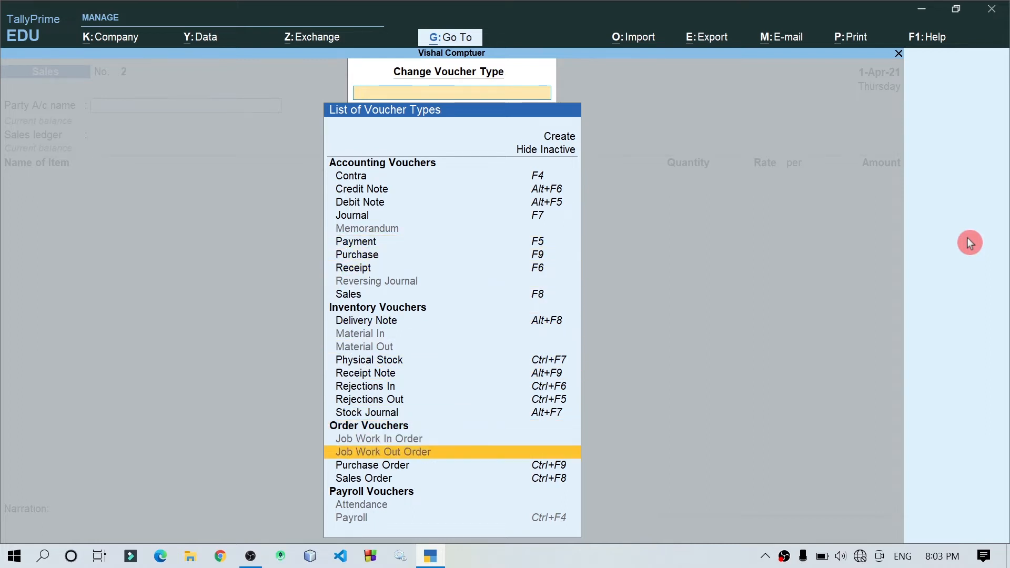
{"action": "key", "text": "Up"}
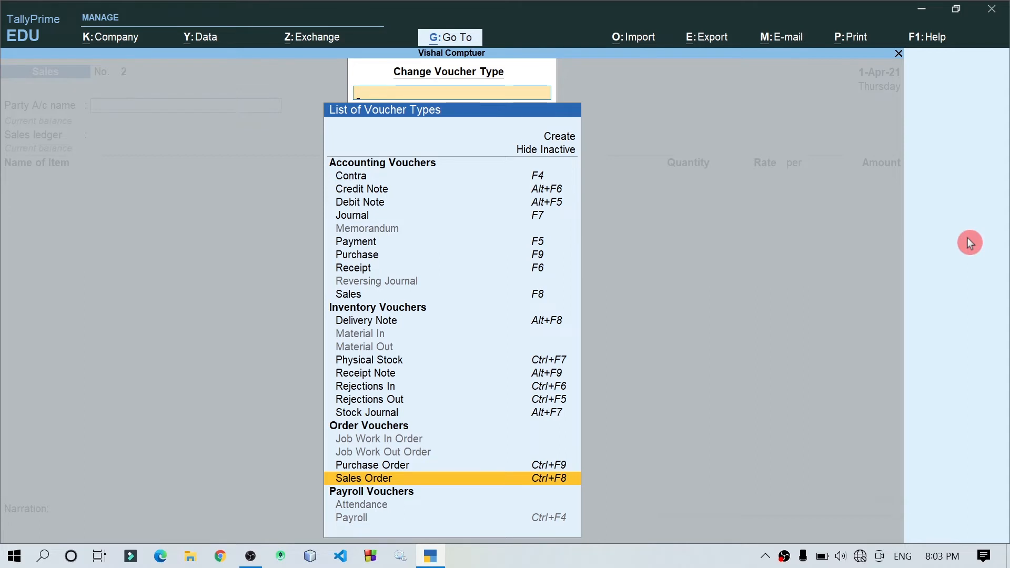
Change the voucher type to Sales Order and select the customer's ledger as the party account
{"action": "key", "text": "Return"}
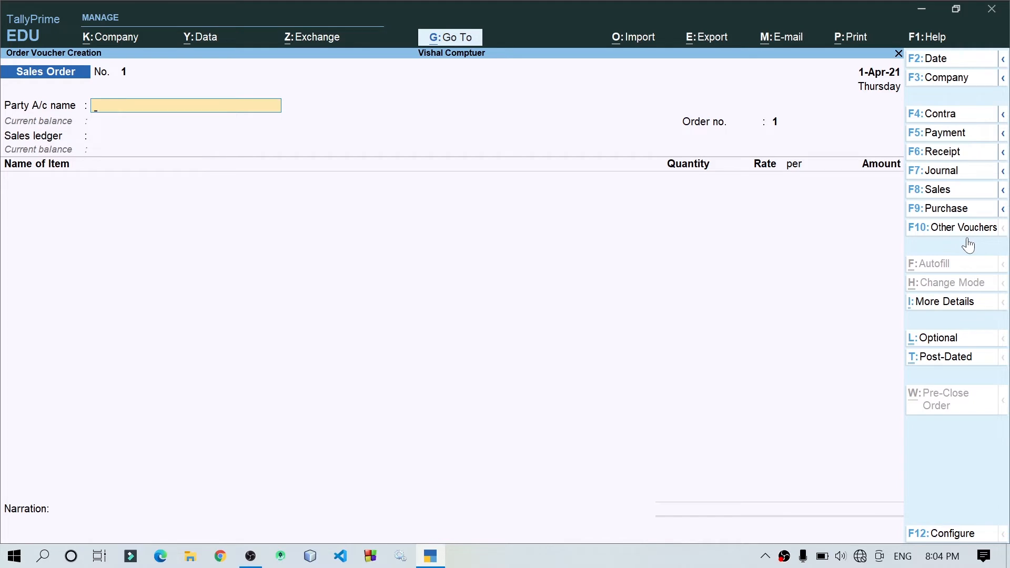
{"action": "type", "text": "M"}
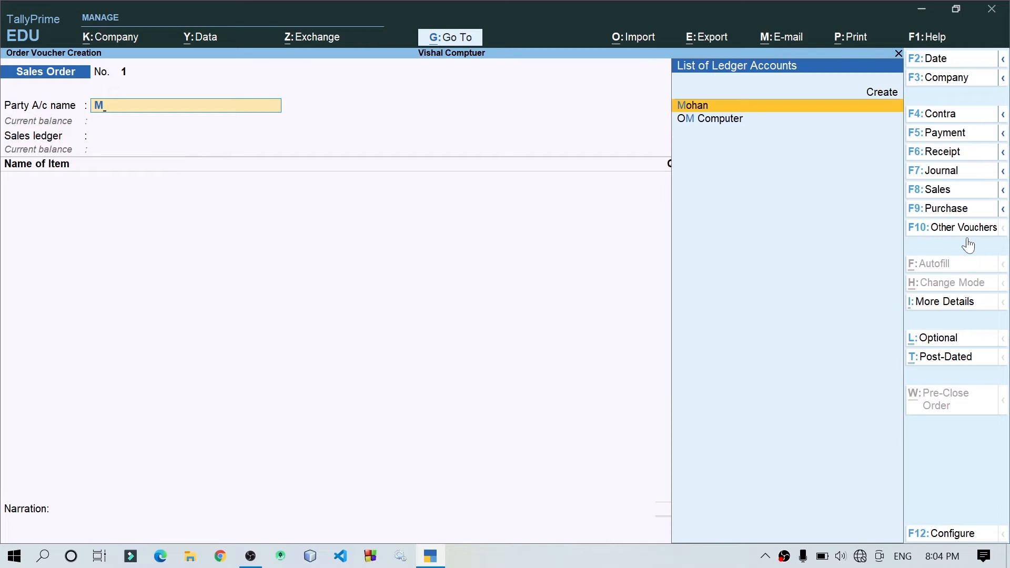
{"action": "left_click", "coordinate": [969, 243]}
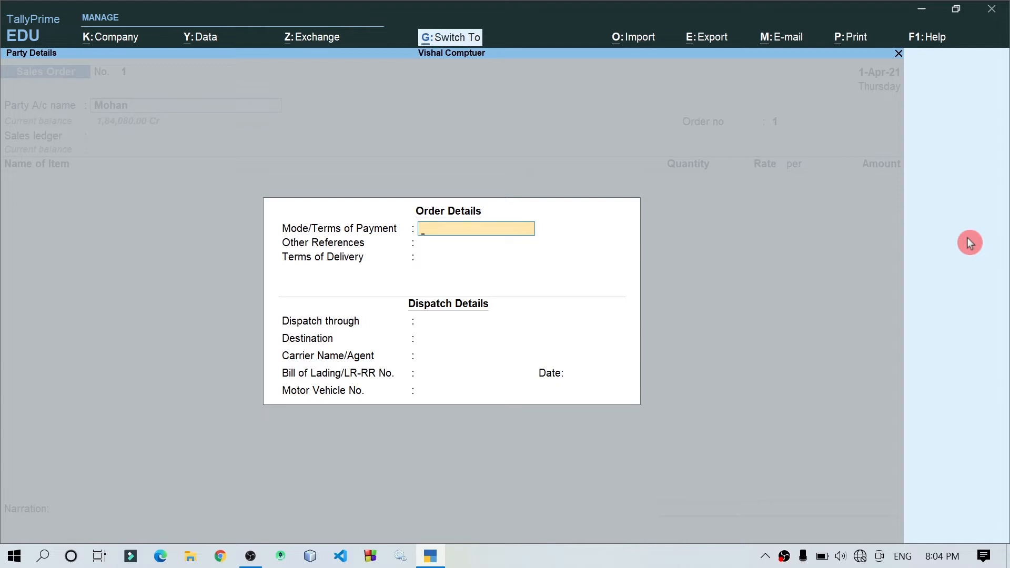
Enter the order number and select Sales A/c 18% as the sales ledger, leaving the order and dispatch details blank
{"action": "key", "text": "Escape"}
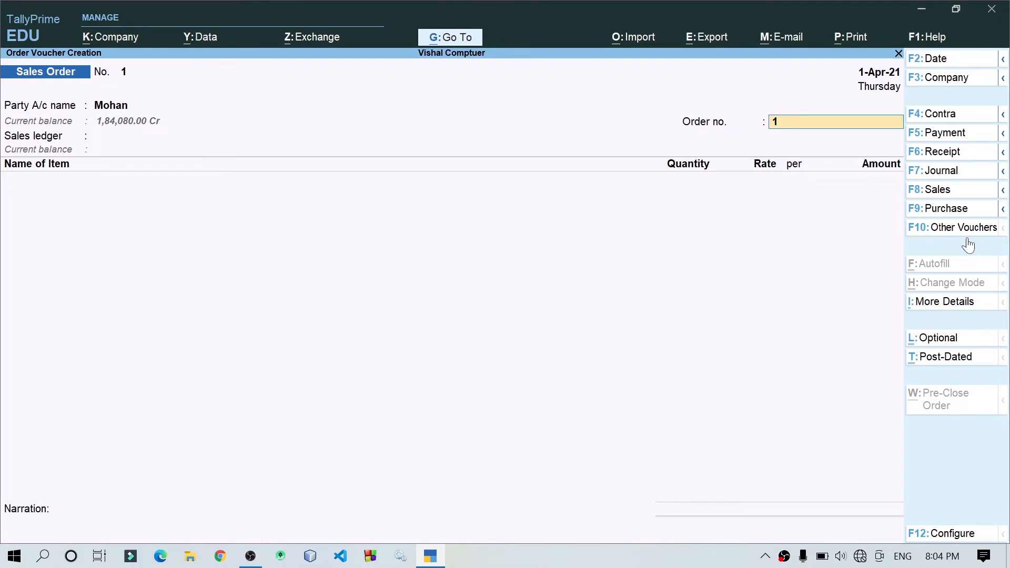
{"action": "type", "text": "="}
{"action": "key", "text": "BackSpace"}
{"action": "type", "text": "M-01"}
{"action": "key", "text": "Return"}
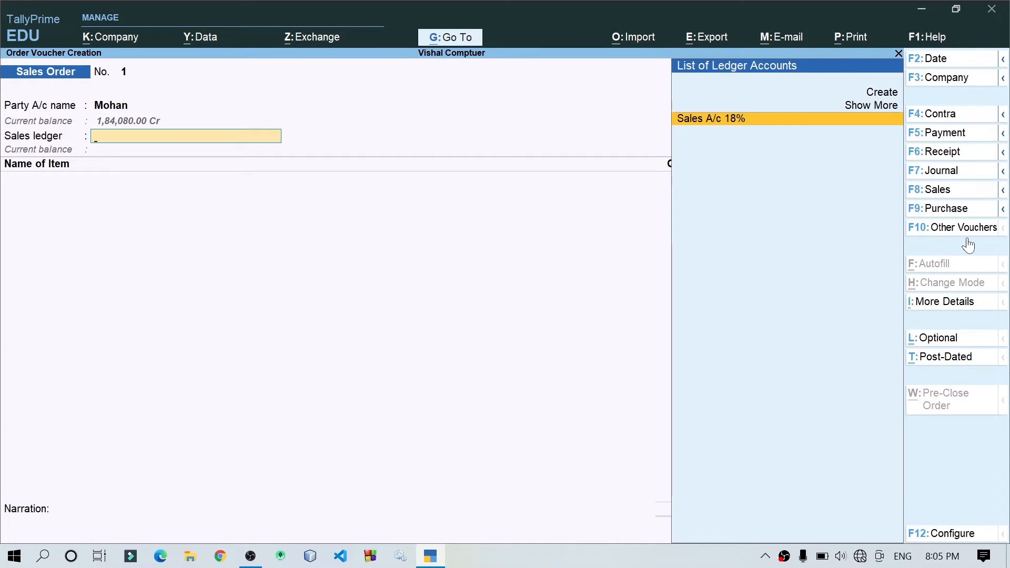
{"action": "key", "text": "Return"}
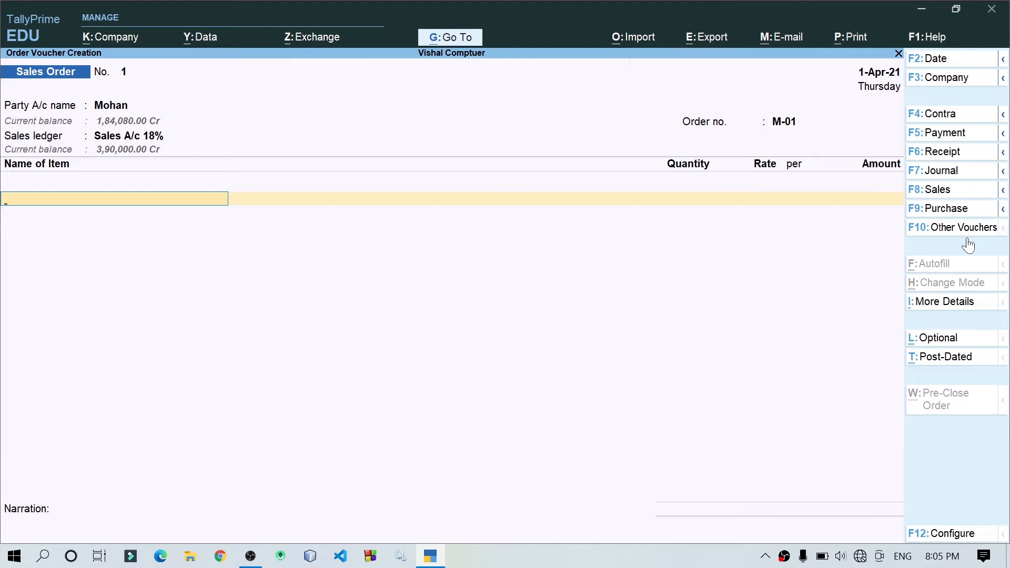
Add the stock item Dell Inspiron 135000 to the sales order
{"action": "key", "text": "space"}
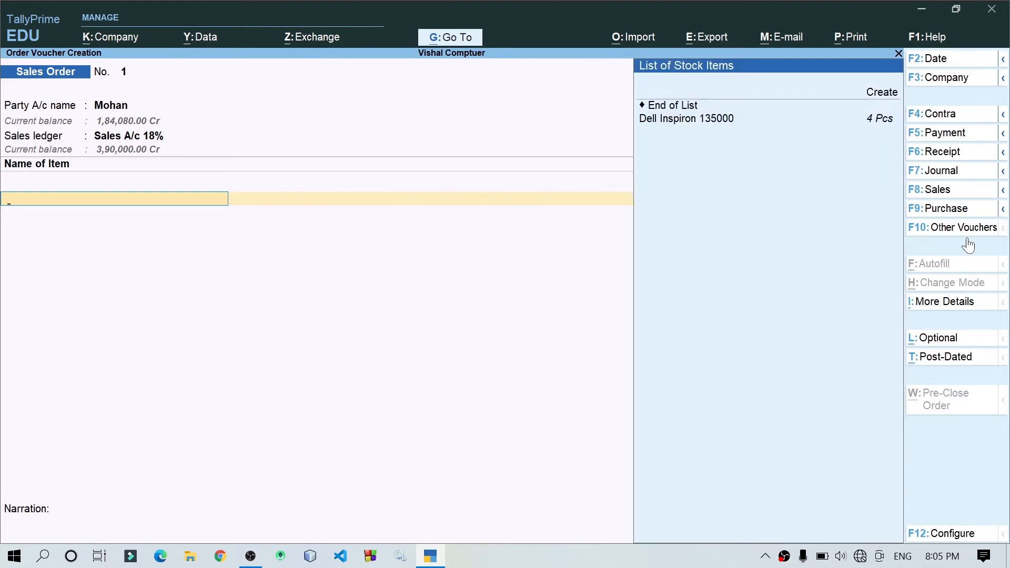
{"action": "key", "text": "Down"}
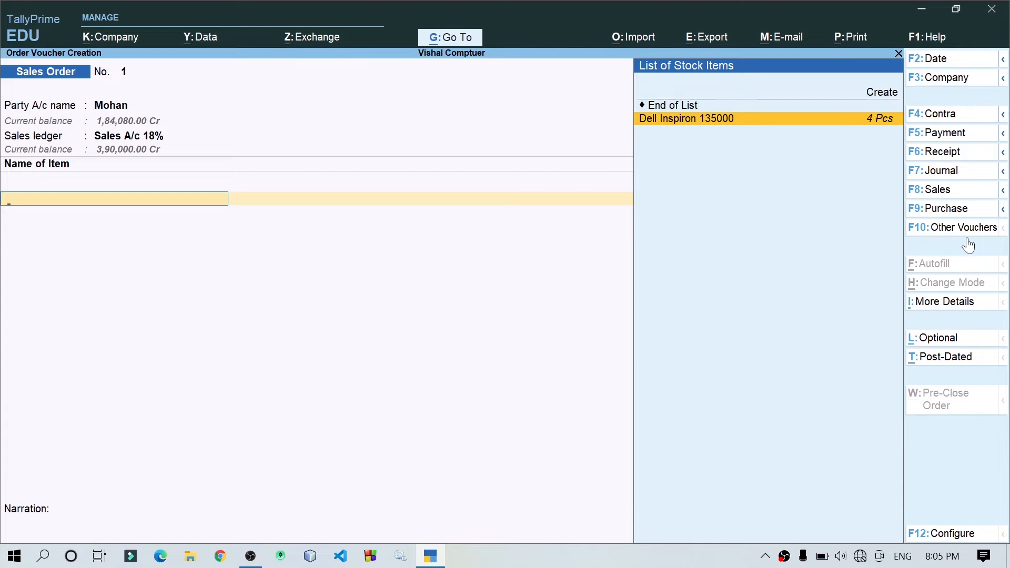
{"action": "left_click", "coordinate": [970, 244]}
{"action": "key", "text": "Return"}
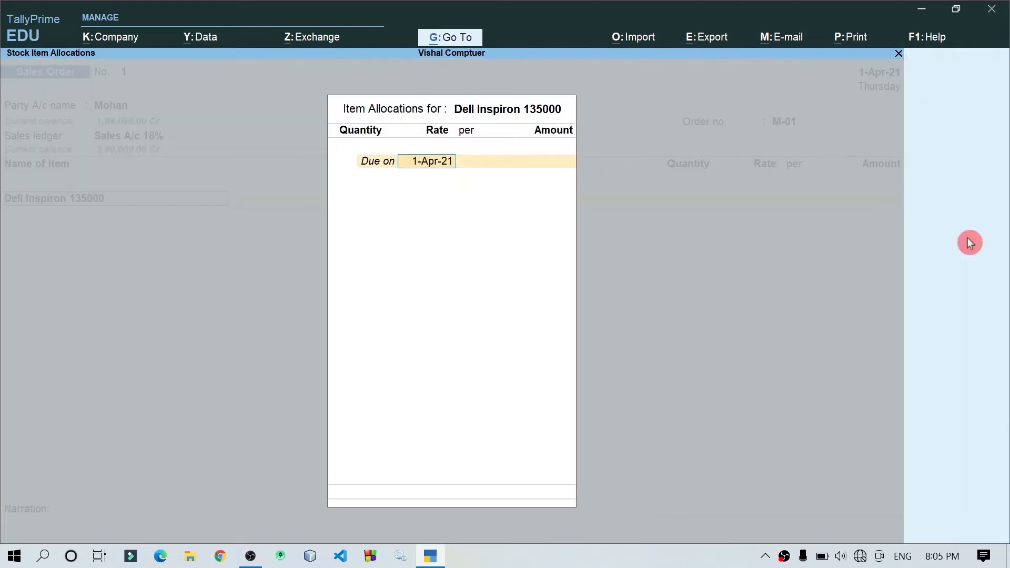
Allocate 3 Pcs of the laptop at a rate of 78,000 per piece, due on 1-Apr-21, and finish the item list
{"action": "key", "text": "Return"}
{"action": "key", "text": "Return"}
{"action": "key", "text": "BackSpace"}
{"action": "type", "text": "3 Pcs"}
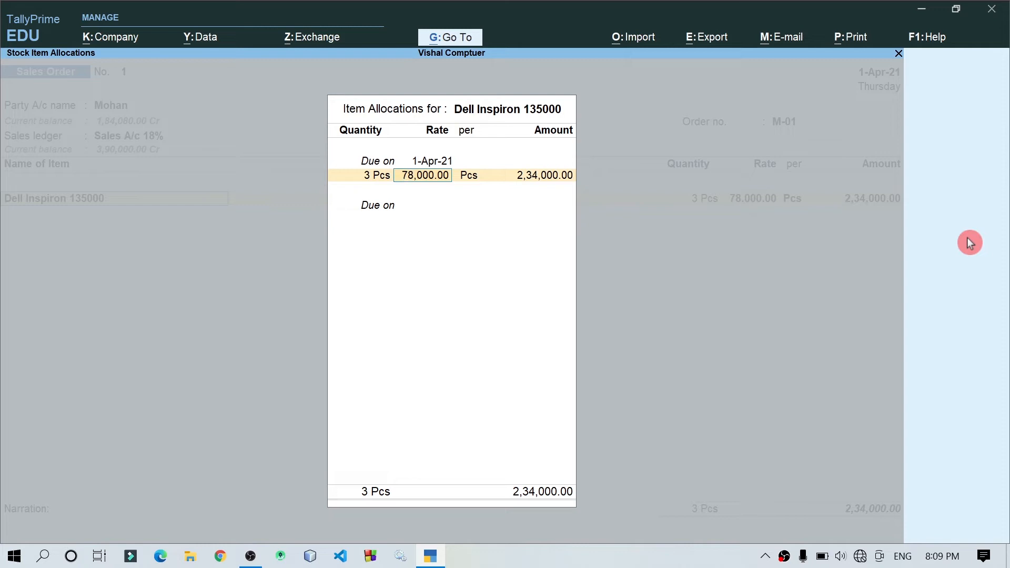
{"action": "key", "text": "Return"}
{"action": "key", "text": "Return"}
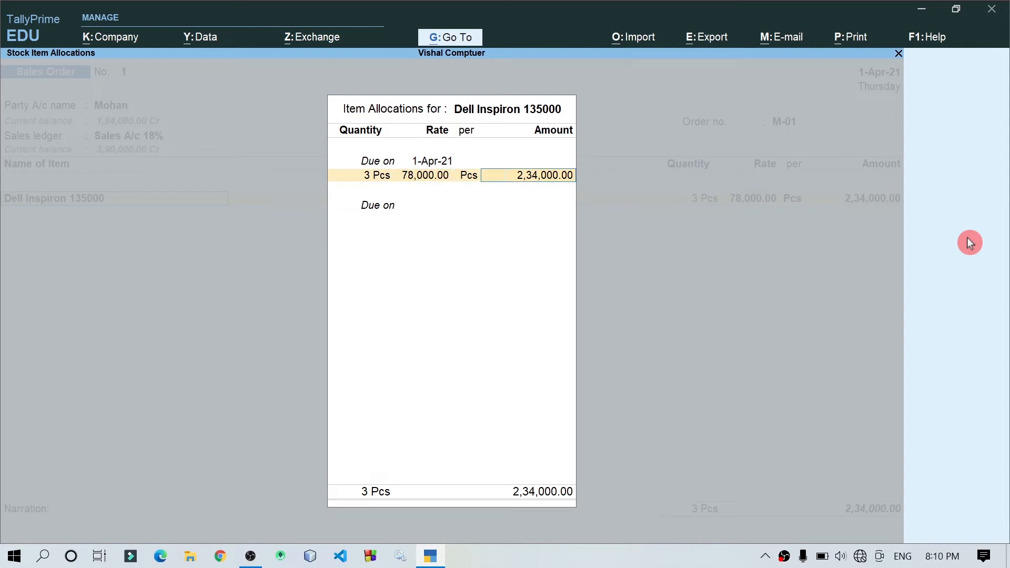
{"action": "key", "text": "Return"}
{"action": "key", "text": "Return"}
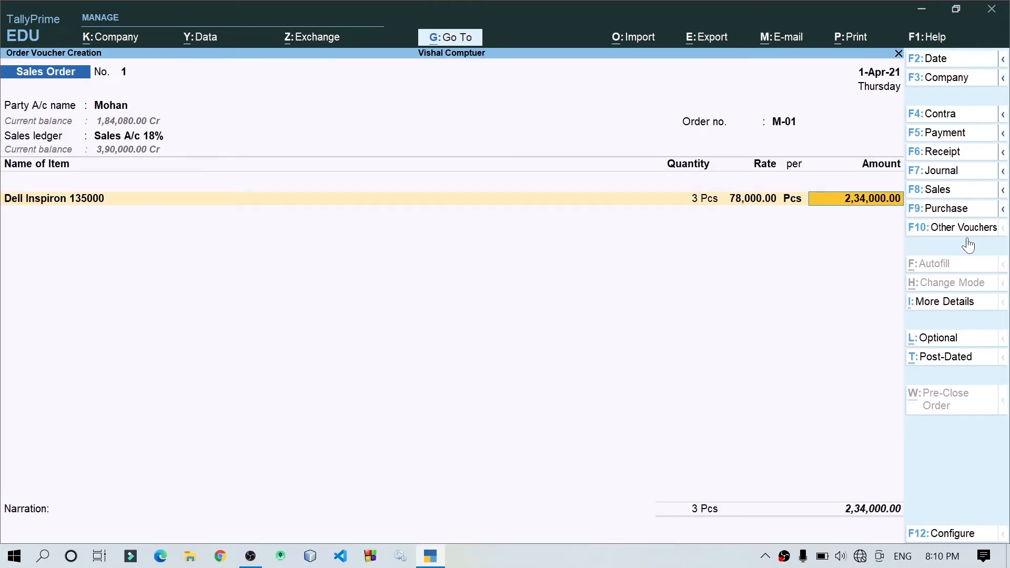
{"action": "key", "text": "Return"}
{"action": "key", "text": "Return"}
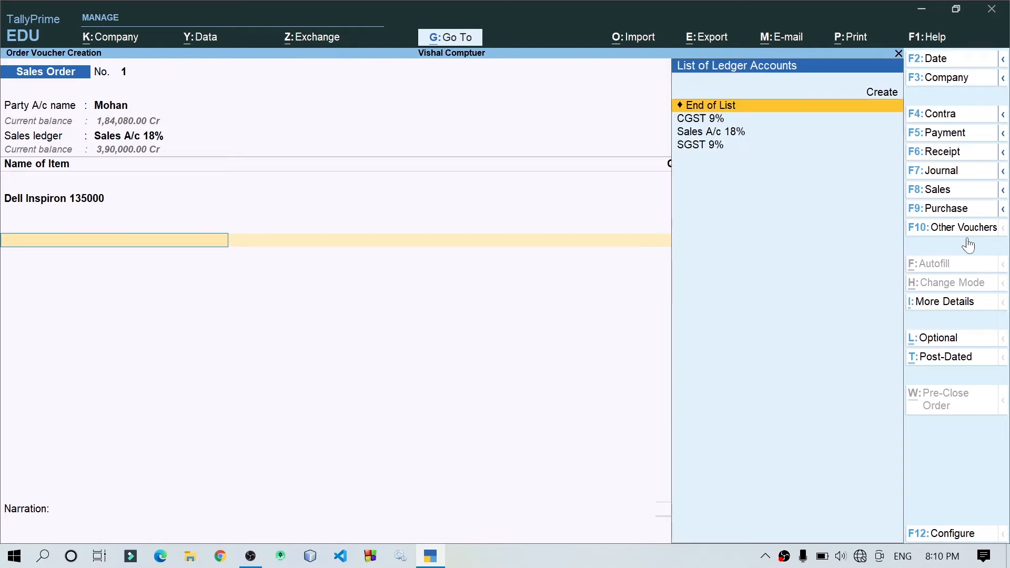
Add the CGST 9% and SGST 9% tax ledgers below the laptop item
{"action": "key", "text": "Down"}
{"action": "key", "text": "Down"}
{"action": "key", "text": "Up"}
{"action": "key", "text": "Return"}
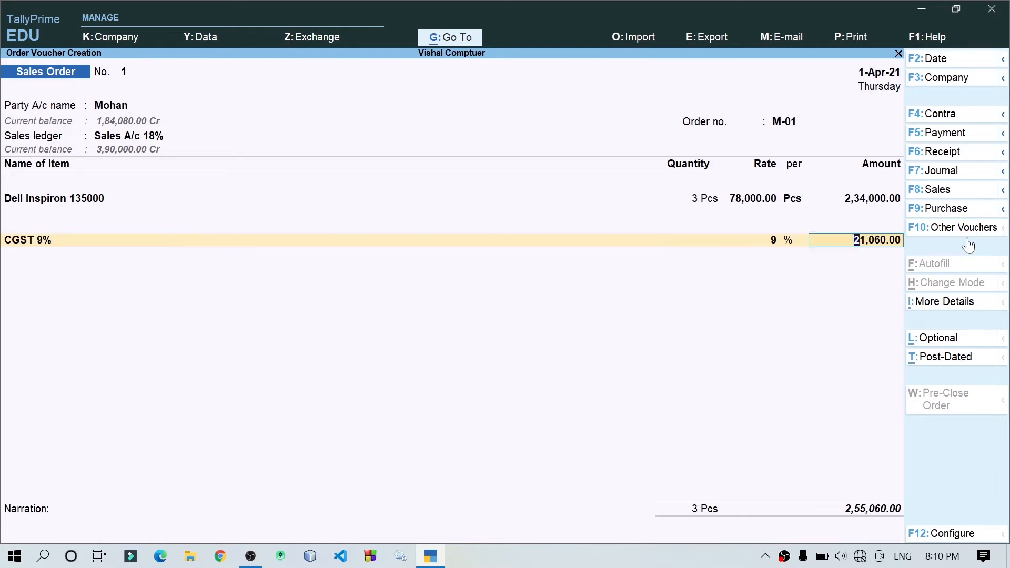
{"action": "key", "text": "Return"}
{"action": "type", "text": "S"}
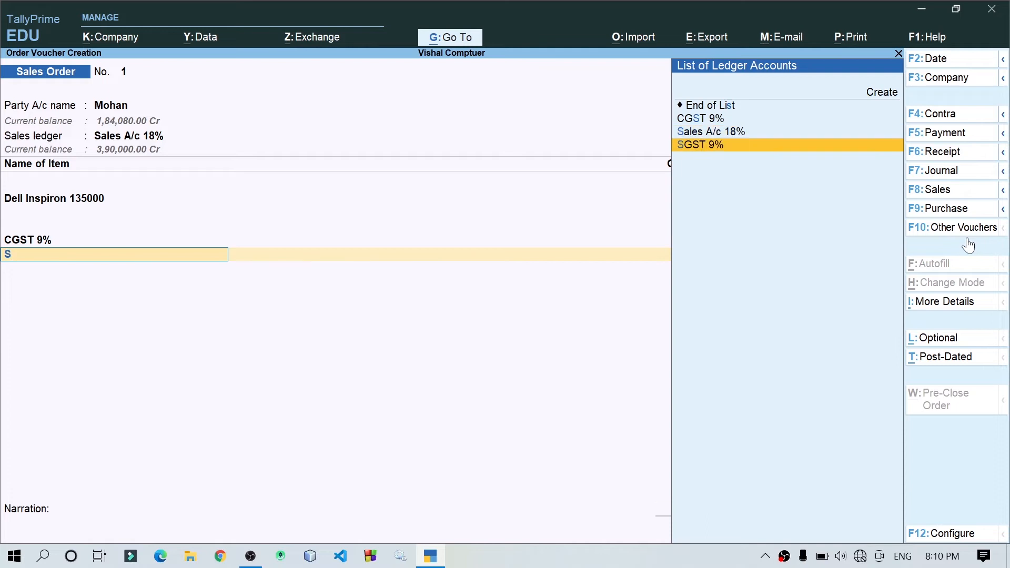
{"action": "key", "text": "Return"}
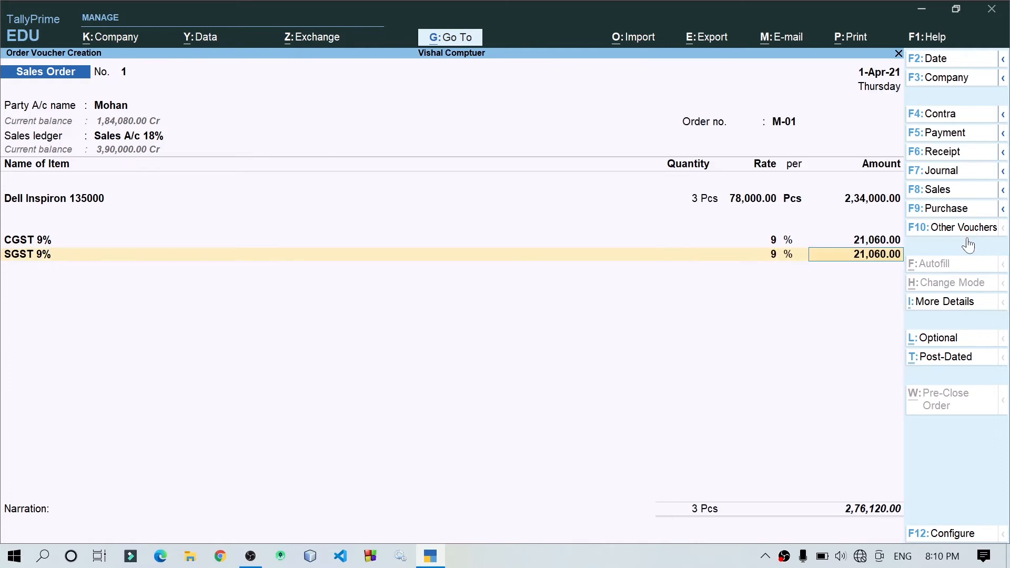
{"action": "key", "text": "Return"}
Leave the narration blank and save the sales order voucher
{"action": "key", "text": "Return"}
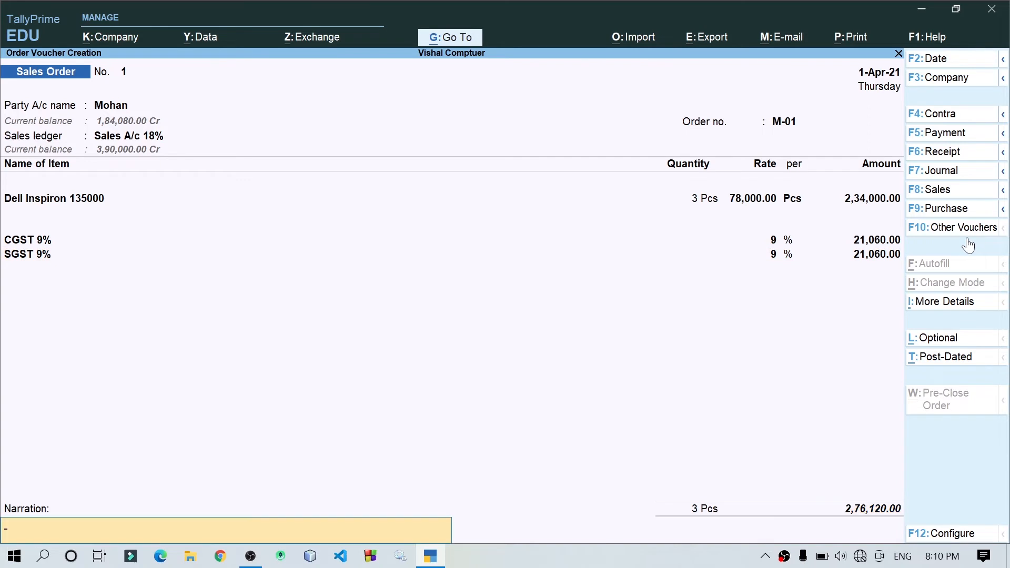
{"action": "key", "text": "Return"}
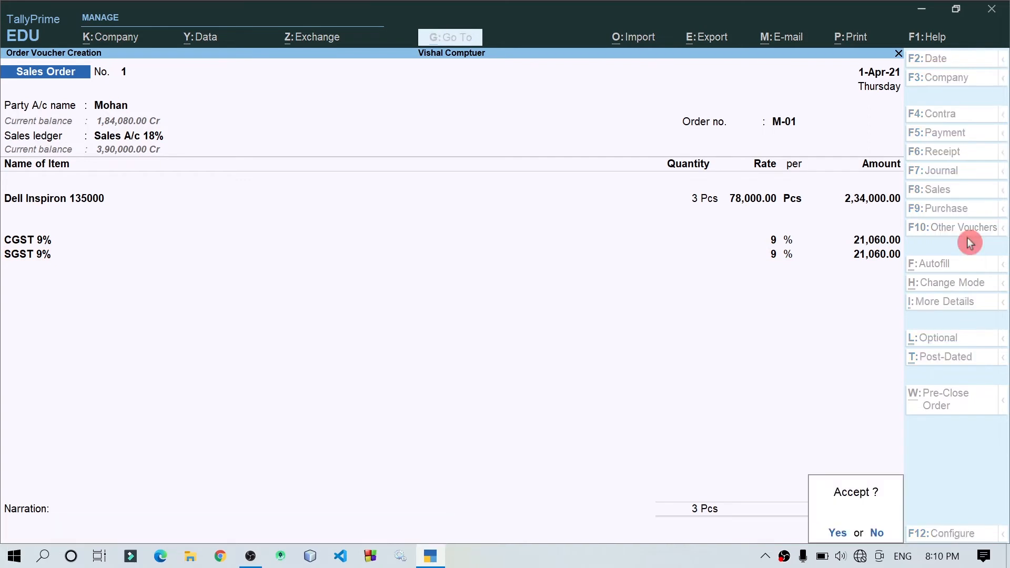
{"action": "key", "text": "Return"}
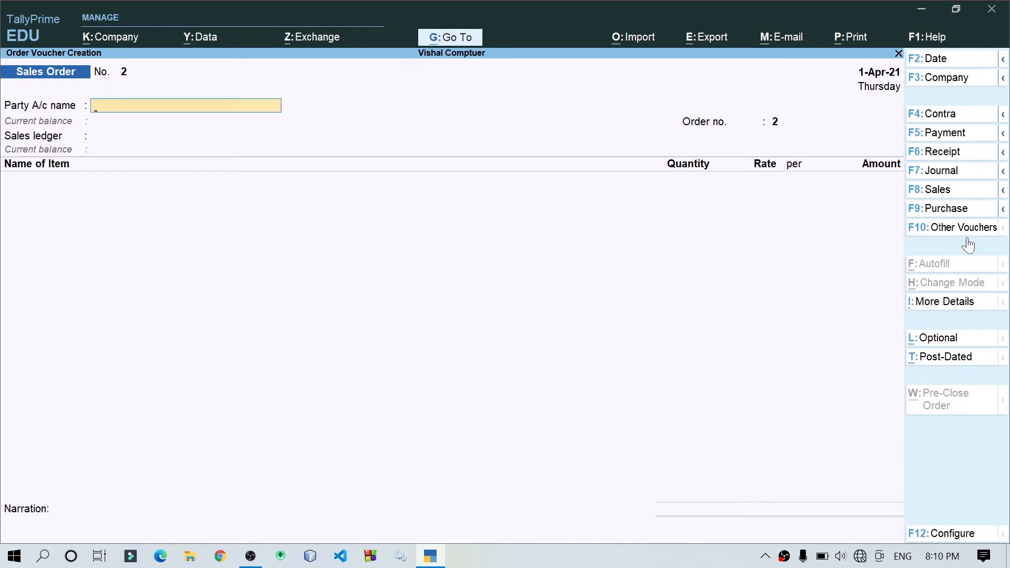
Quit voucher entry and open the Stock Summary to check the laptop's closing quantity
{"action": "right_click", "coordinate": [969, 244]}
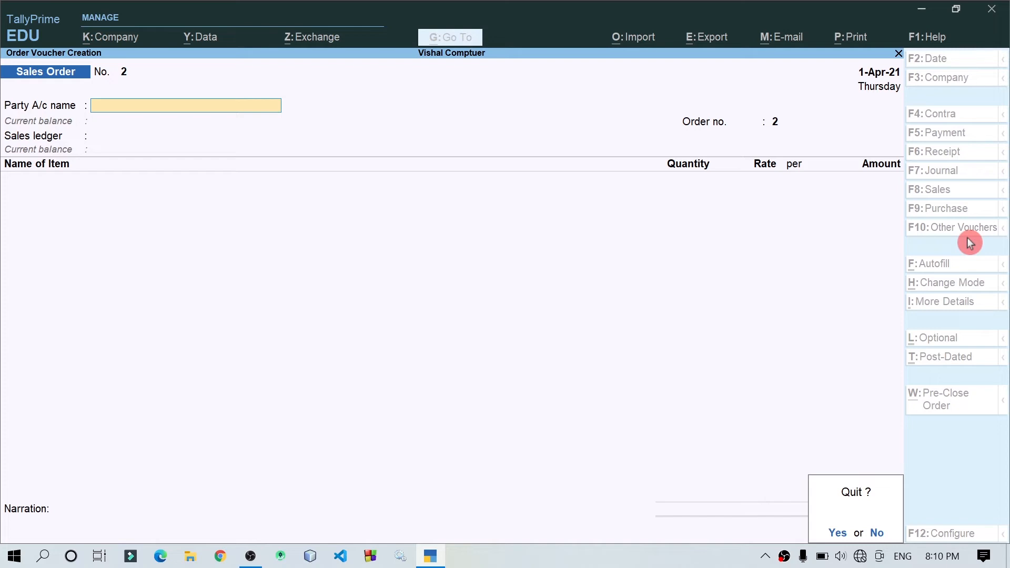
{"action": "key", "text": "y"}
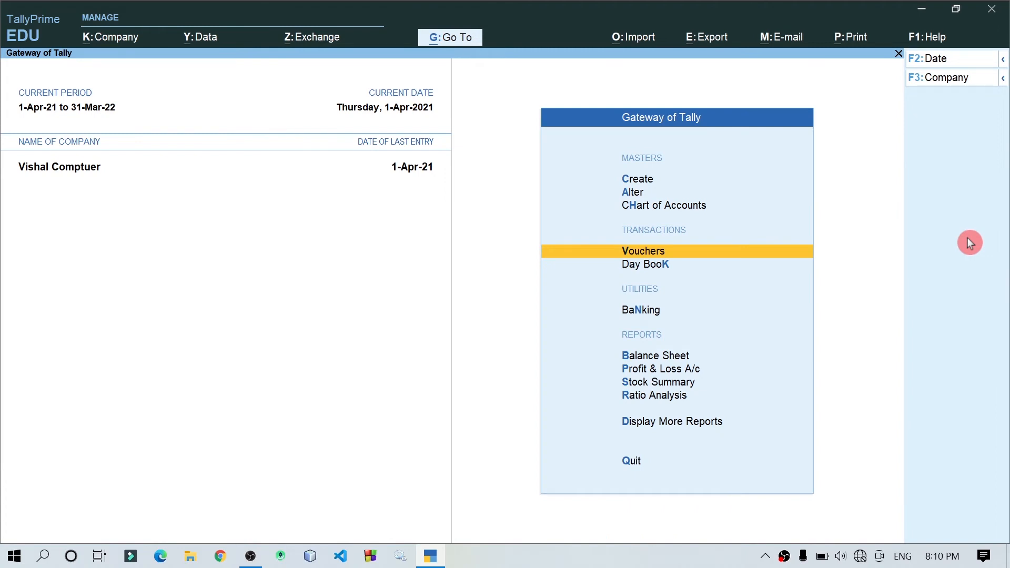
{"action": "key", "text": "Down"}
{"action": "key", "text": "Down"}
{"action": "key", "text": "Down"}
{"action": "key", "text": "Down"}
{"action": "key", "text": "Down"}
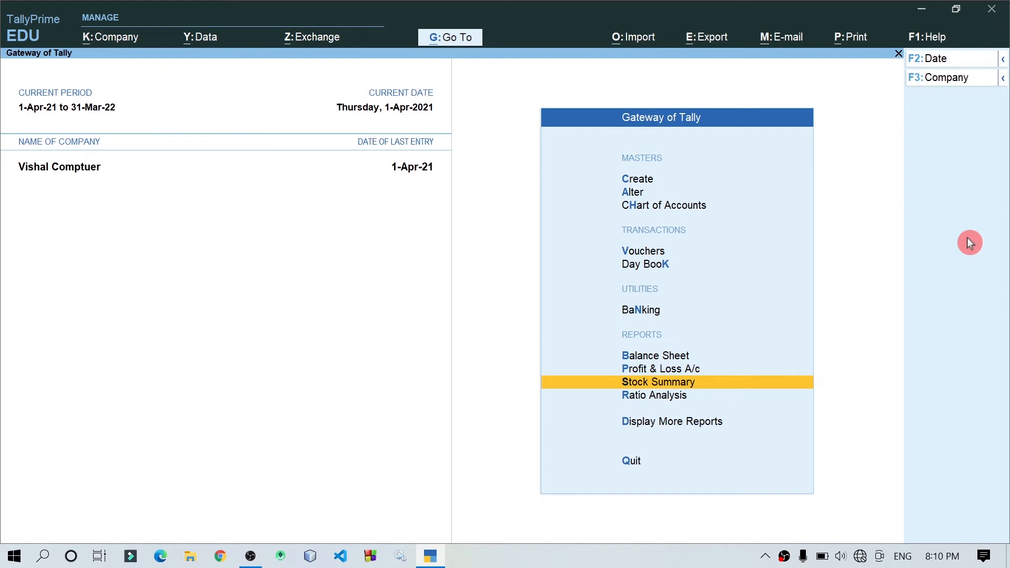
{"action": "key", "text": "Return"}
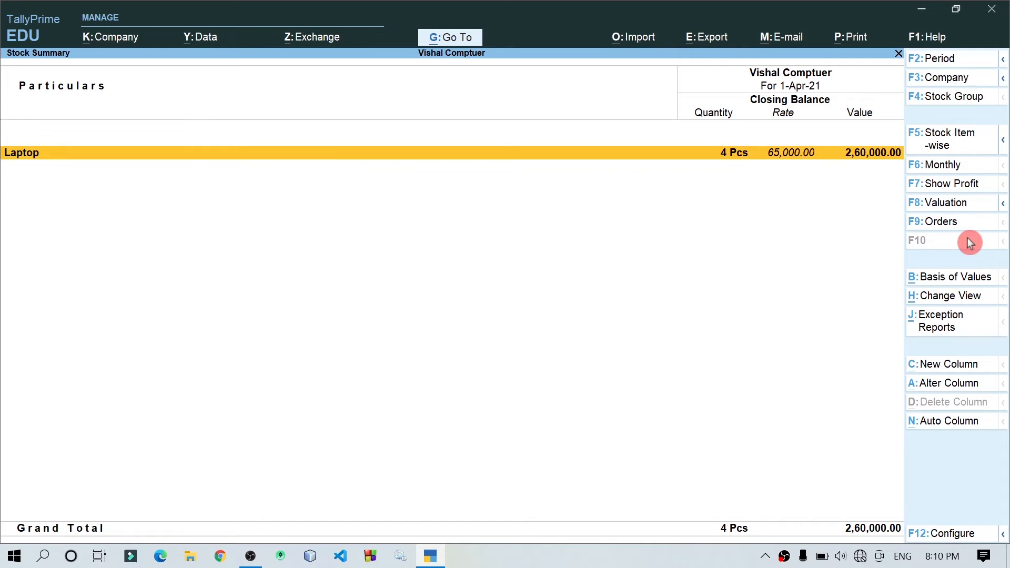
Close the Stock Summary and start a new voucher entry
{"action": "key", "text": "Escape"}
{"action": "key", "text": "Up"}
{"action": "key", "text": "Up"}
{"action": "key", "text": "Up"}
{"action": "key", "text": "Up"}
{"action": "key", "text": "Up"}
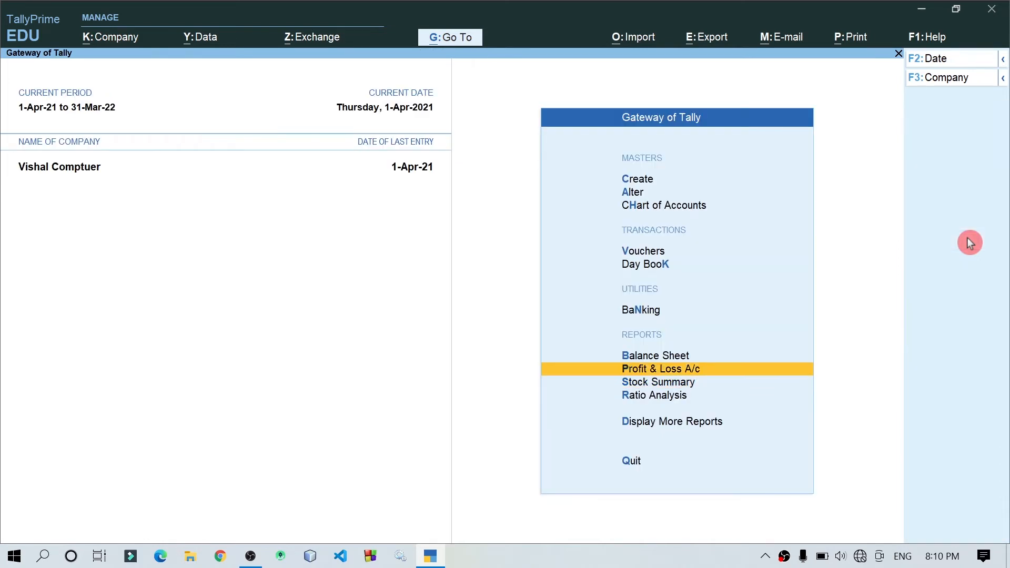
{"action": "key", "text": "Return"}
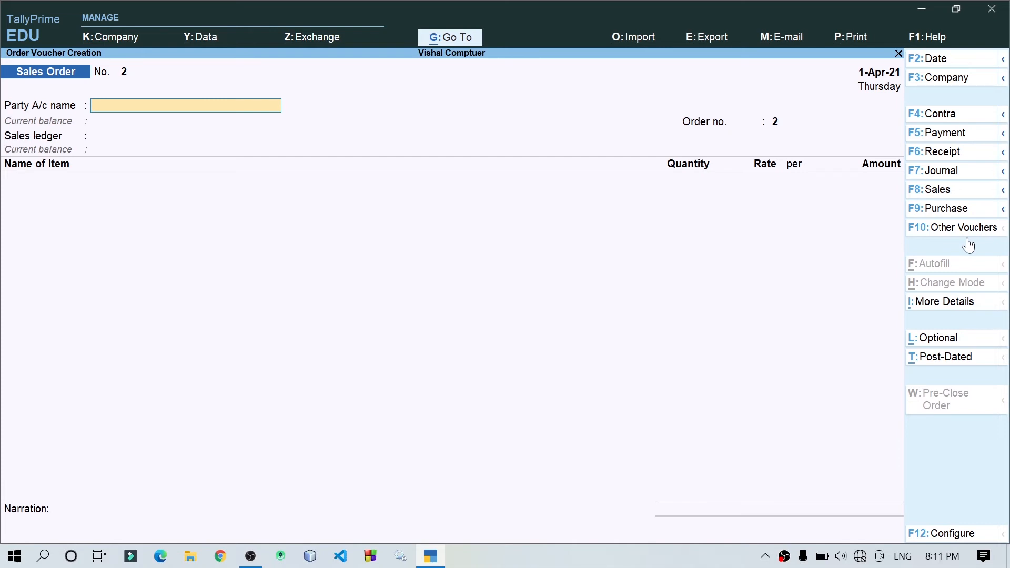
Change the voucher type from Sales Order to Delivery Note
{"action": "left_click", "coordinate": [922, 251]}
{"action": "key", "text": "F10"}
{"action": "key", "text": "Up"}
{"action": "key", "text": "Up"}
{"action": "key", "text": "Up"}
{"action": "key", "text": "Up"}
{"action": "key", "text": "Up"}
{"action": "key", "text": "Up"}
{"action": "key", "text": "Up"}
{"action": "key", "text": "Up"}
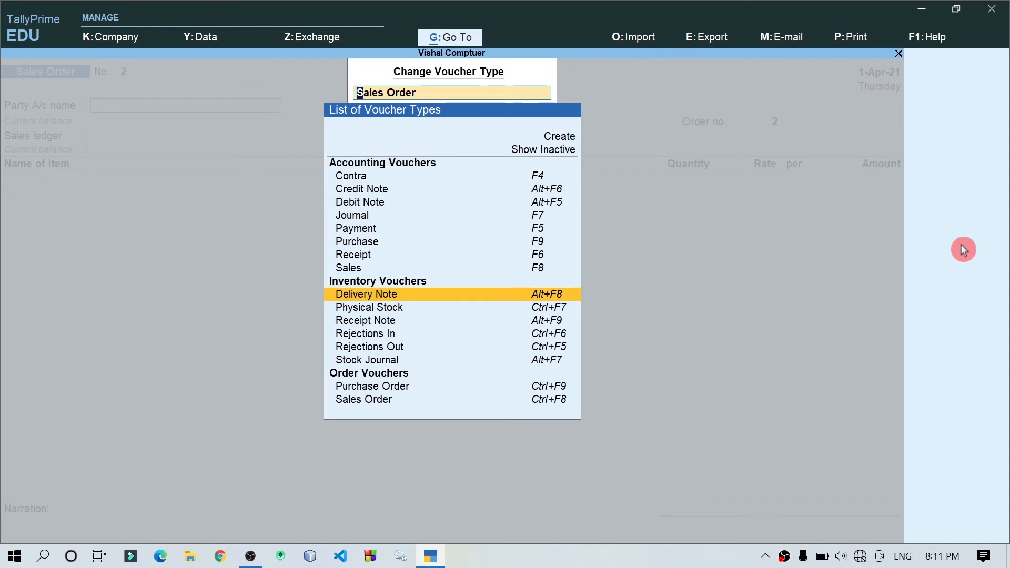
{"action": "key", "text": "Return"}
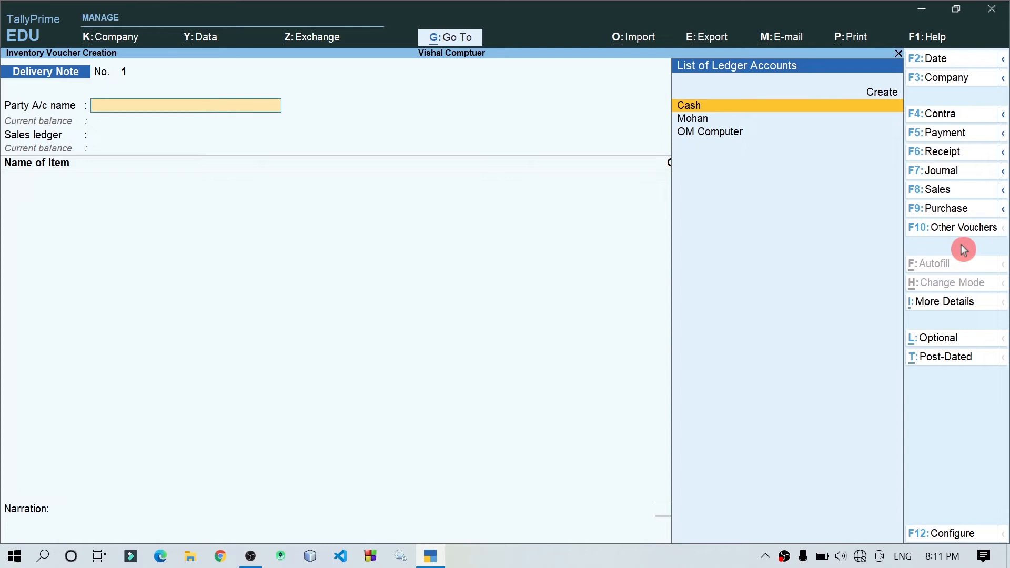
Select the customer's ledger as the party account and link the customer's sales order dated 1-Apr-21
{"action": "key", "text": "Down"}
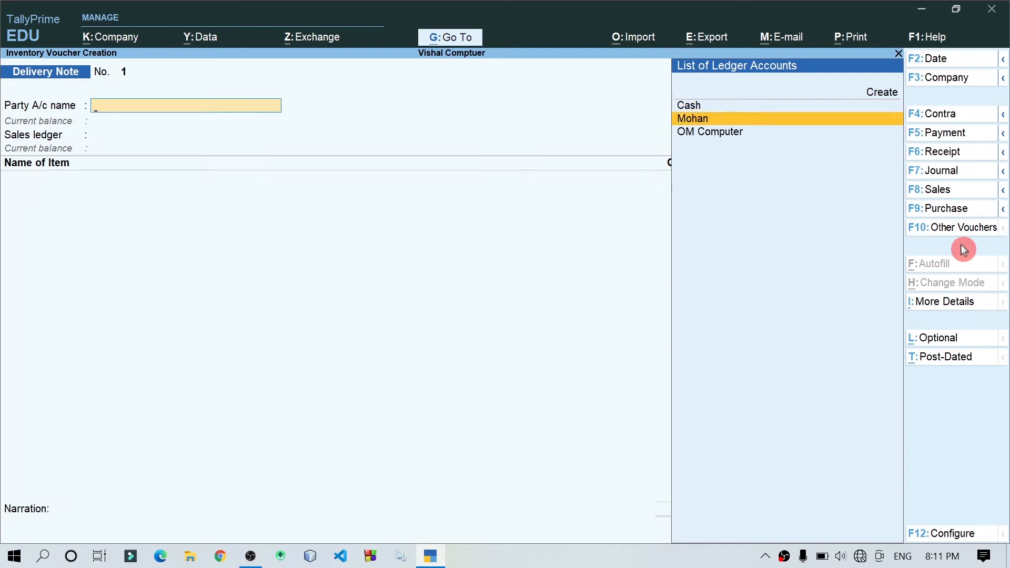
{"action": "key", "text": "Return"}
{"action": "key", "text": "Down"}
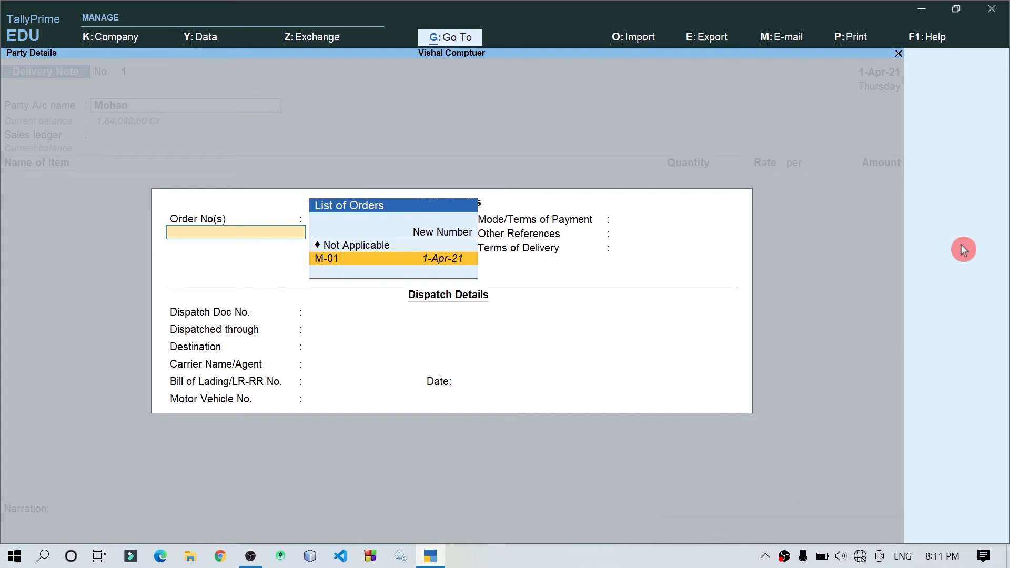
{"action": "key", "text": "Return"}
Leave the remaining order and dispatch details blank and keep Sales A/c 18% as the delivery note's sales ledger
{"action": "key", "text": "Return"}
{"action": "key", "text": "Return"}
{"action": "key", "text": "Return"}
{"action": "key", "text": "Return"}
{"action": "key", "text": "Return"}
{"action": "key", "text": "Return"}
{"action": "key", "text": "Return"}
{"action": "key", "text": "Return"}
{"action": "key", "text": "Return"}
{"action": "key", "text": "Return"}
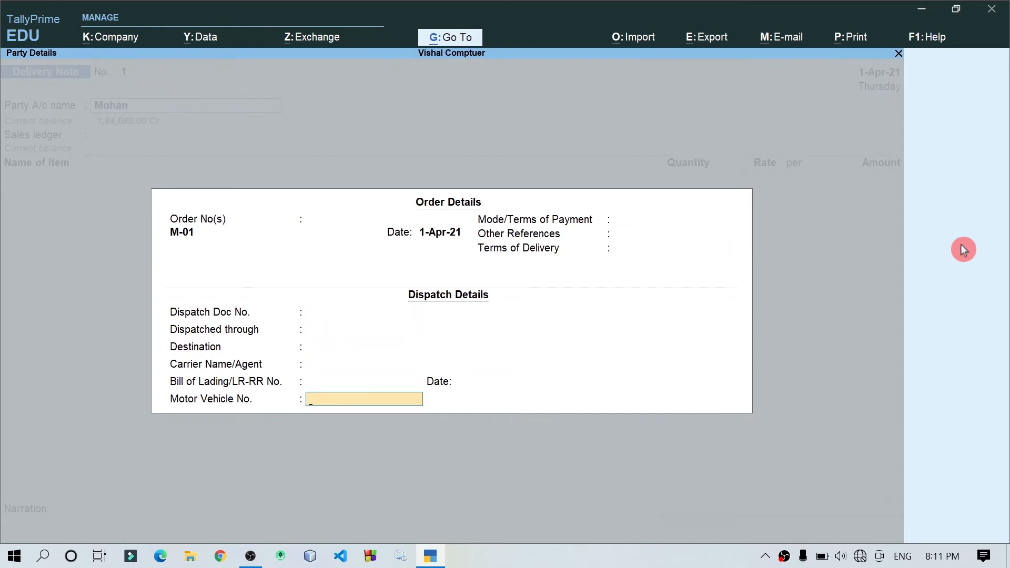
{"action": "key", "text": "Return"}
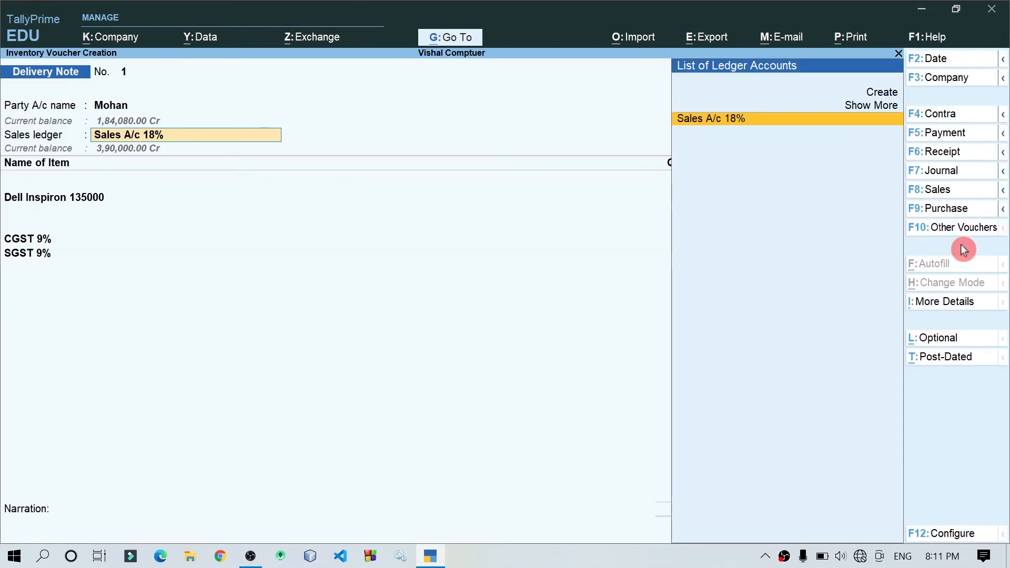
{"action": "key", "text": "Return"}
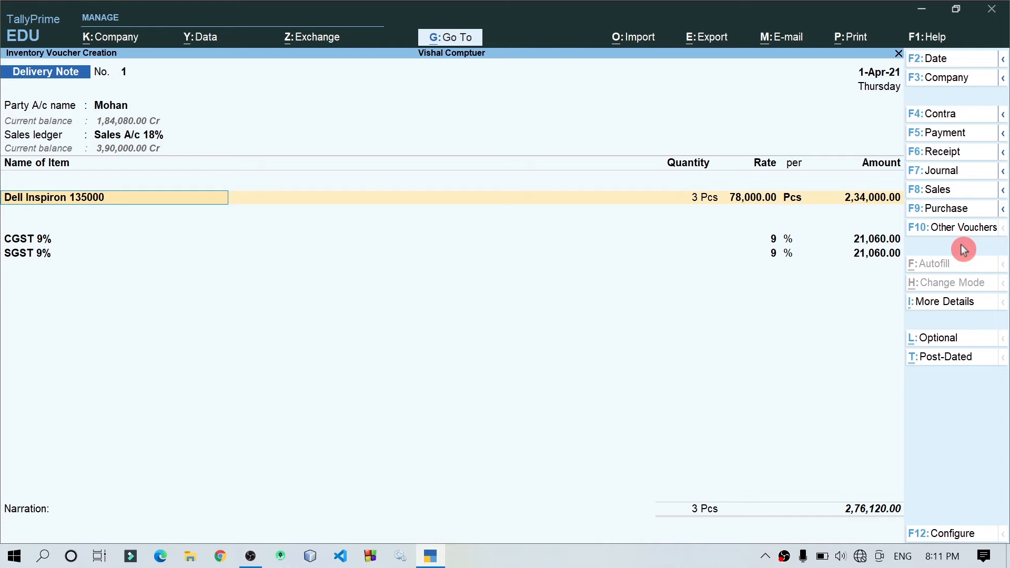
Accept the Dell Inspiron 135000 allocation against the linked sales order, with 3 Pcs at 78,000, and end the tracking list
{"action": "key", "text": "Return"}
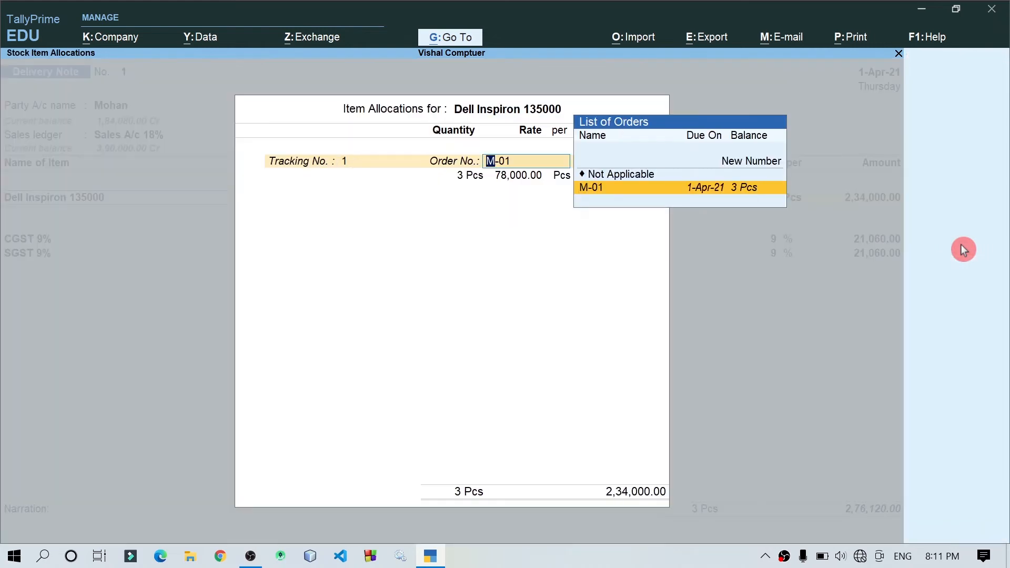
{"action": "key", "text": "Return"}
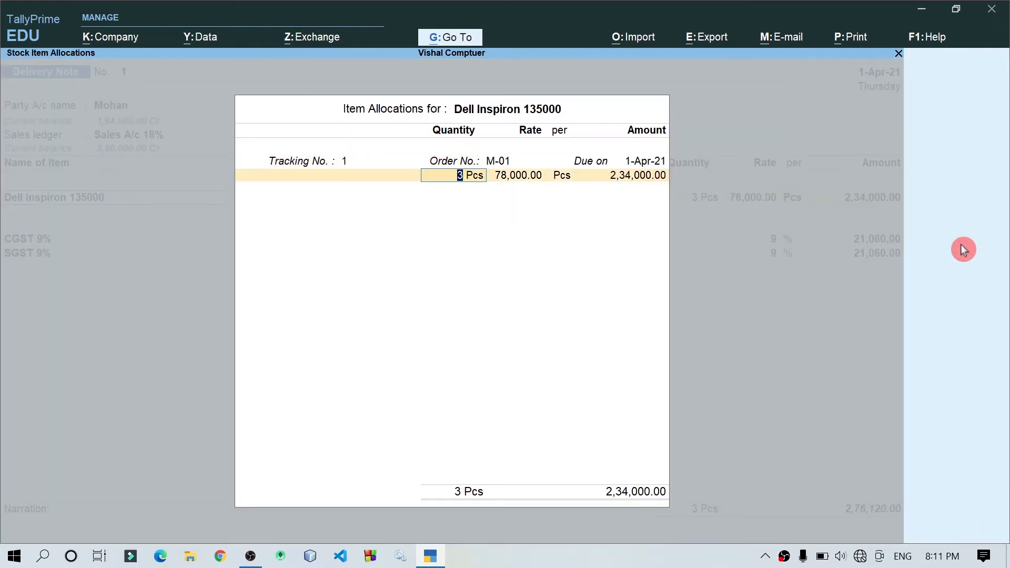
{"action": "key", "text": "Return"}
{"action": "key", "text": "Return"}
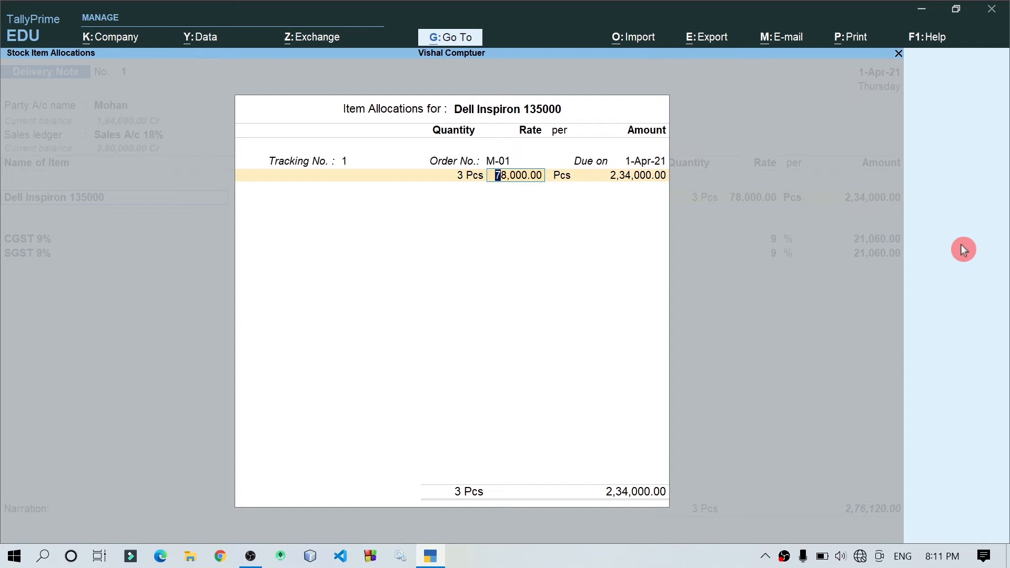
{"action": "key", "text": "Return"}
{"action": "key", "text": "Return"}
{"action": "key", "text": "Return"}
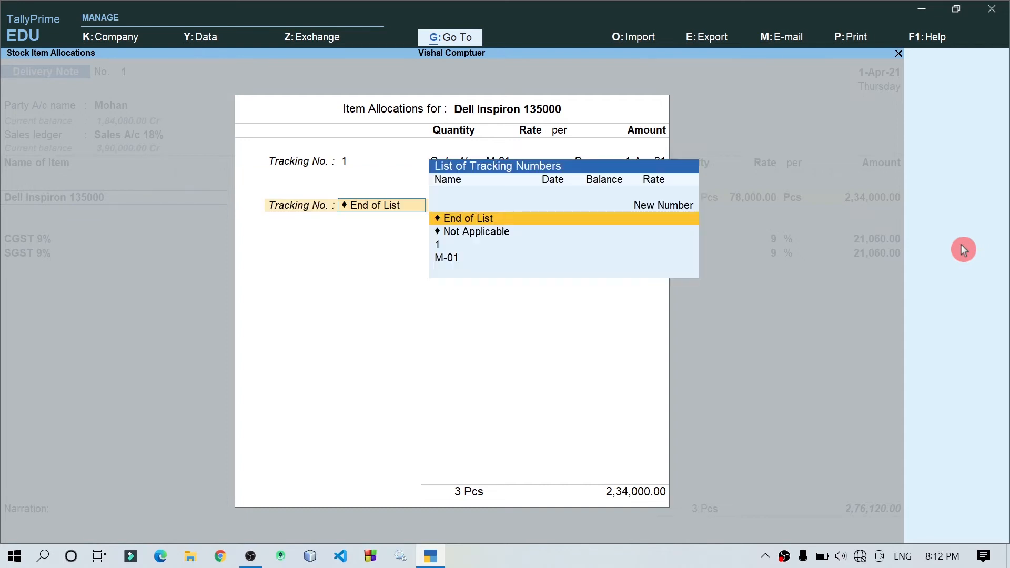
{"action": "key", "text": "Return"}
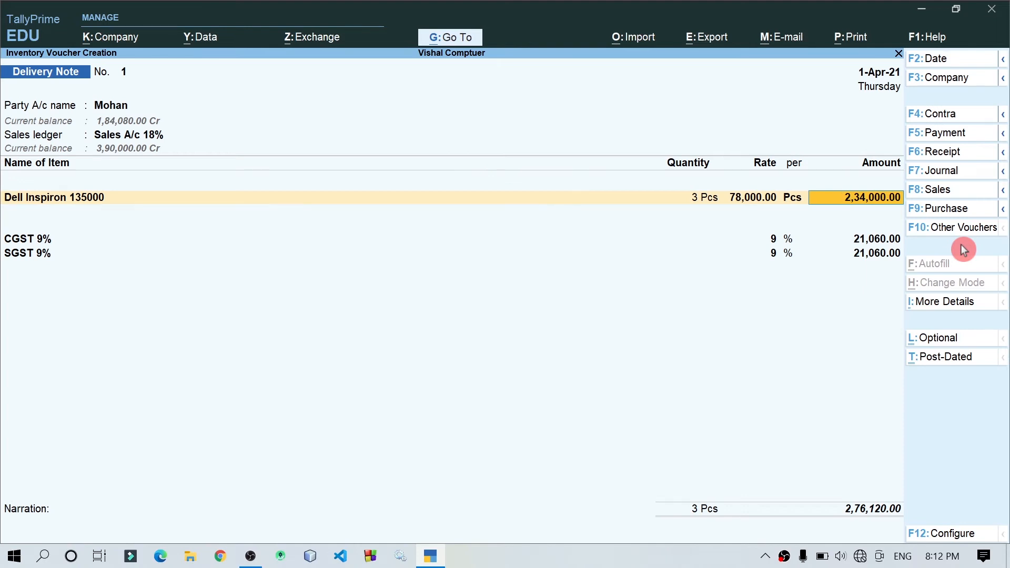
Accept the laptop item line and keep the CGST 9% and SGST 9% tax lines on the delivery note
{"action": "key", "text": "Return"}
{"action": "key", "text": "Return"}
{"action": "key", "text": "Return"}
{"action": "key", "text": "Return"}
{"action": "key", "text": "Return"}
{"action": "key", "text": "Return"}
{"action": "key", "text": "Return"}
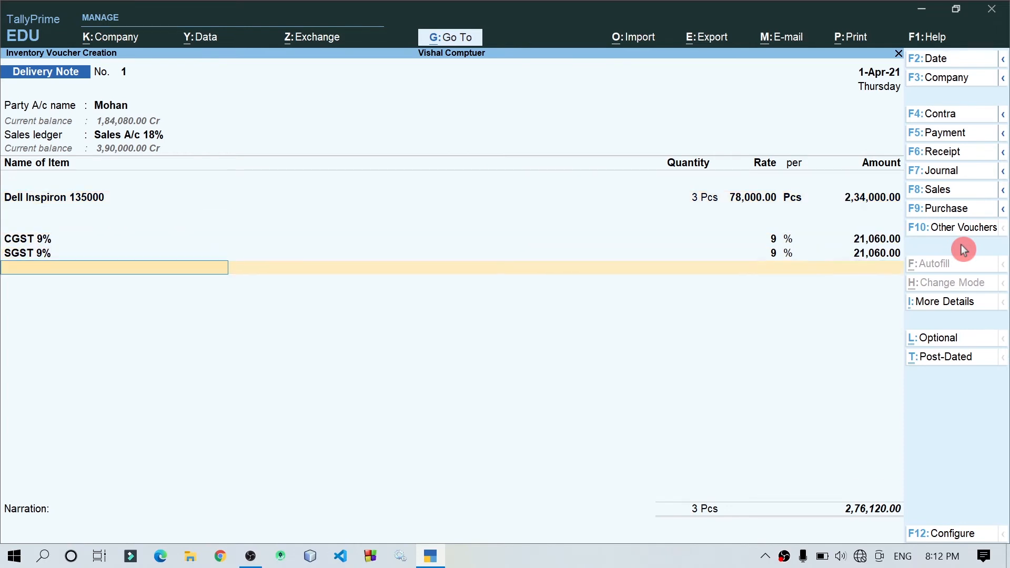
Save the delivery note without a narration and leave voucher creation
{"action": "key", "text": "Return"}
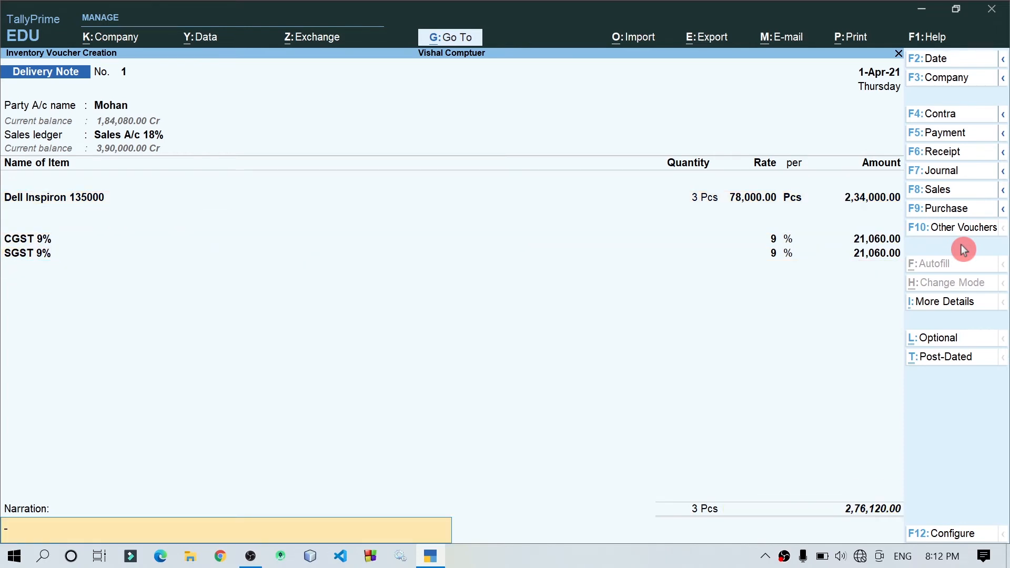
{"action": "key", "text": "Return"}
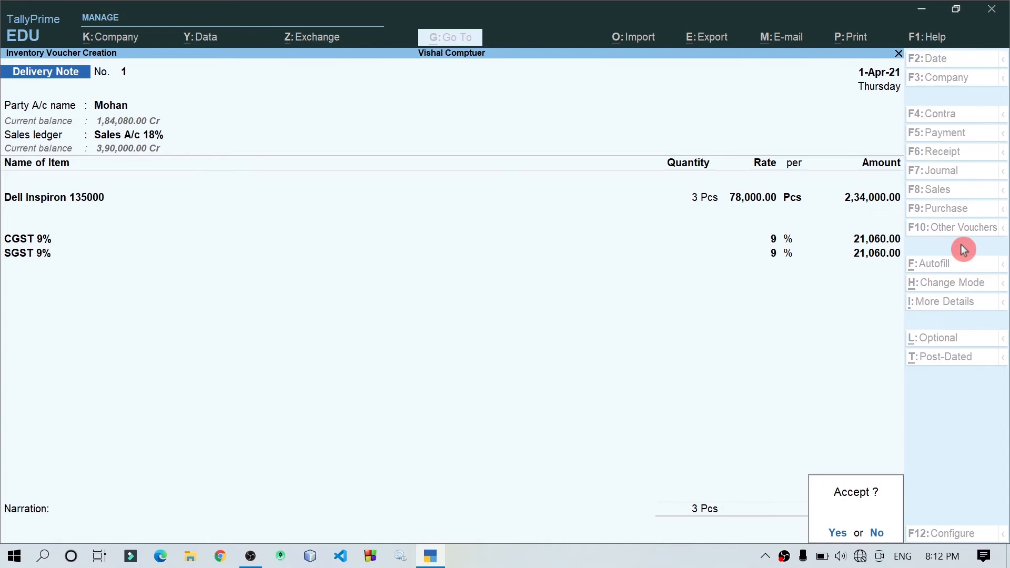
{"action": "key", "text": "Return"}
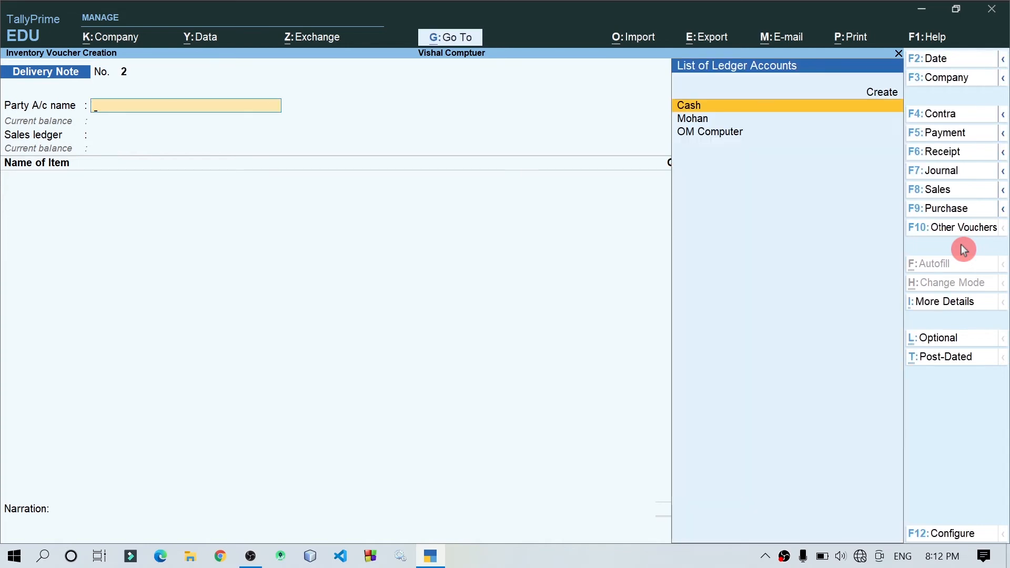
{"action": "key", "text": "Escape"}
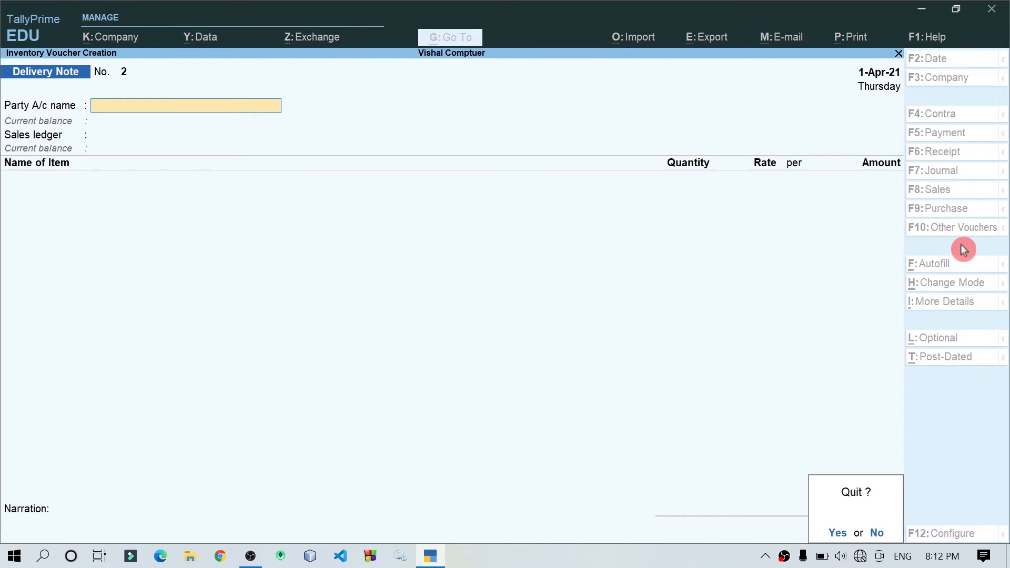
{"action": "key", "text": "Return"}
Check the laptop stock in the Stock Summary report and return to the Gateway of Tally
{"action": "key", "text": "Down"}
{"action": "key", "text": "Down"}
{"action": "key", "text": "Down"}
{"action": "key", "text": "Down"}
{"action": "key", "text": "Down"}
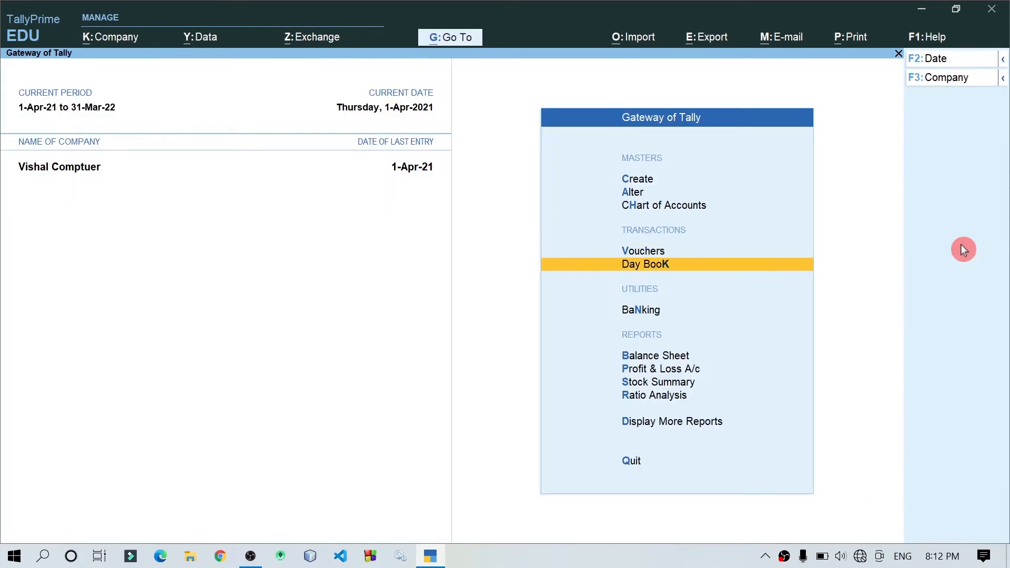
{"action": "key", "text": "Return"}
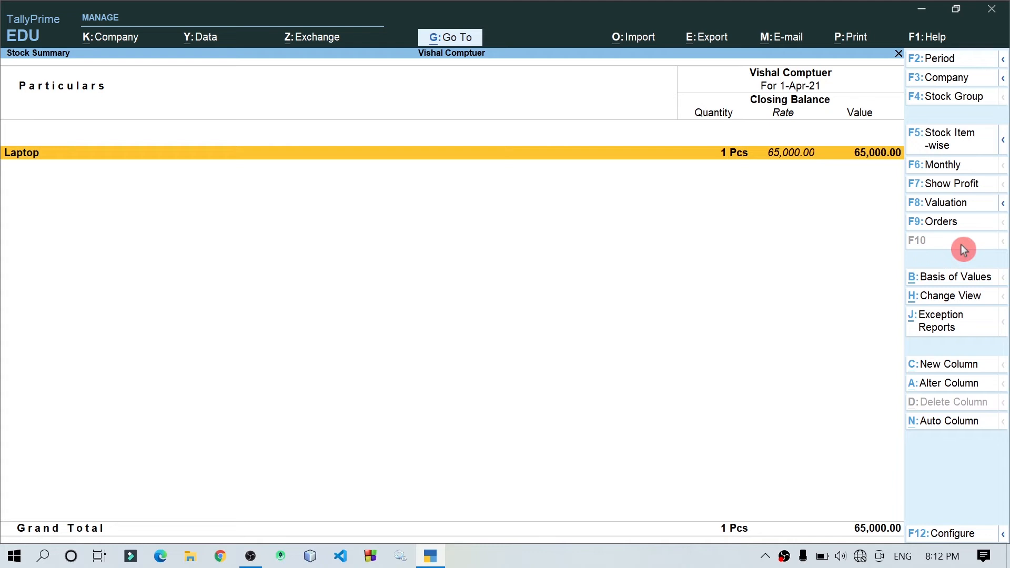
{"action": "key", "text": "Escape"}
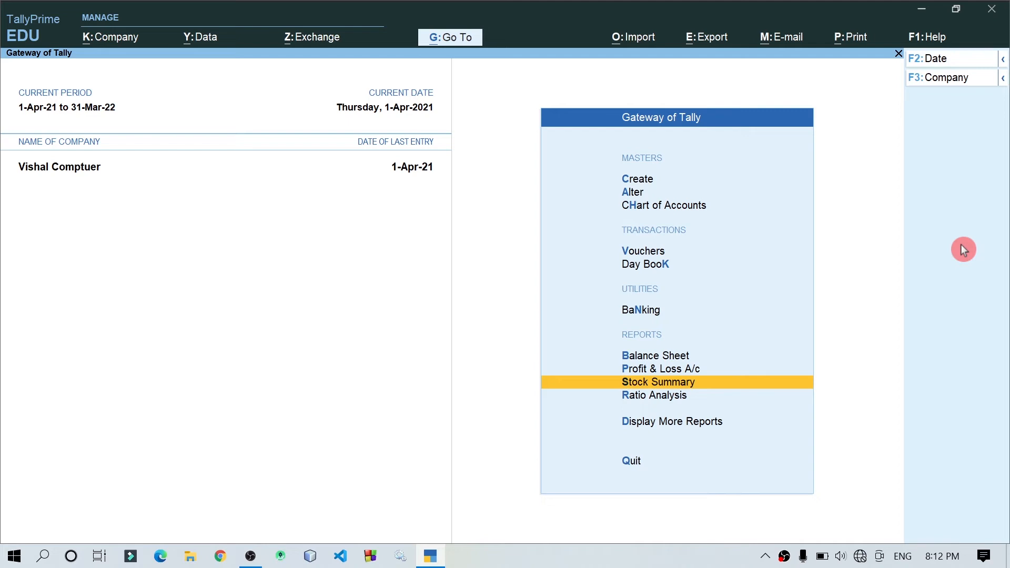
Start a new voucher and change its type to Rejections In
{"action": "key", "text": "Up"}
{"action": "key", "text": "Up"}
{"action": "key", "text": "Up"}
{"action": "key", "text": "Up"}
{"action": "key", "text": "Up"}
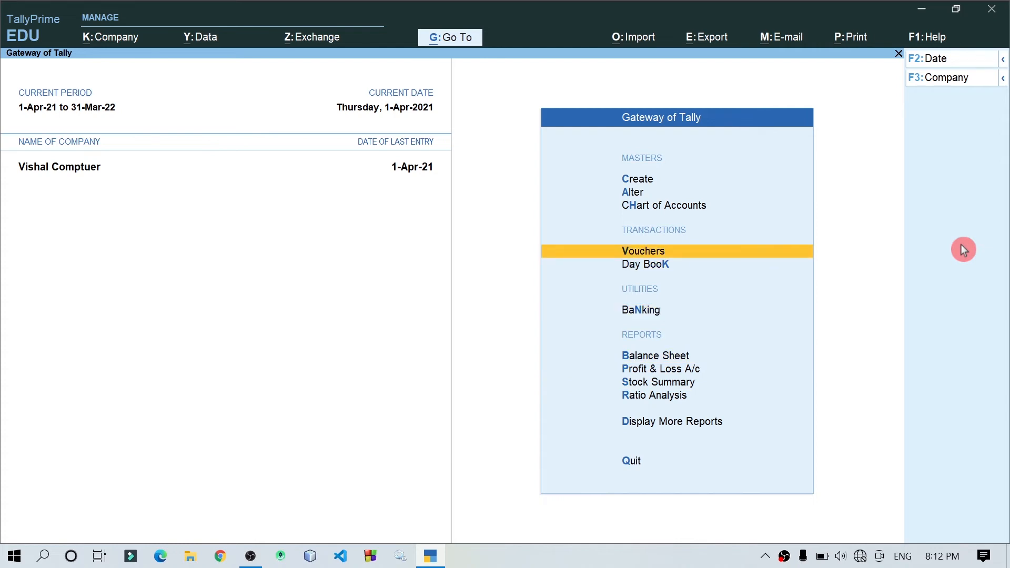
{"action": "key", "text": "Return"}
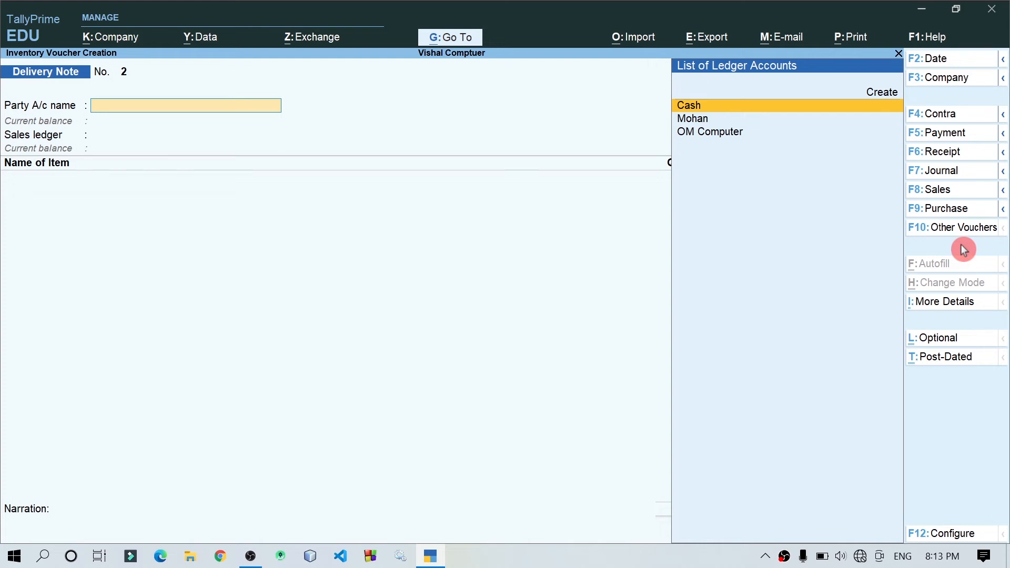
{"action": "key", "text": "F10"}
{"action": "key", "text": "Down"}
{"action": "key", "text": "Down"}
{"action": "key", "text": "Up"}
{"action": "key", "text": "Up"}
{"action": "key", "text": "Up"}
{"action": "key", "text": "Up"}
{"action": "key", "text": "Down"}
{"action": "key", "text": "Down"}
{"action": "key", "text": "Down"}
{"action": "key", "text": "Down"}
{"action": "key", "text": "Down"}
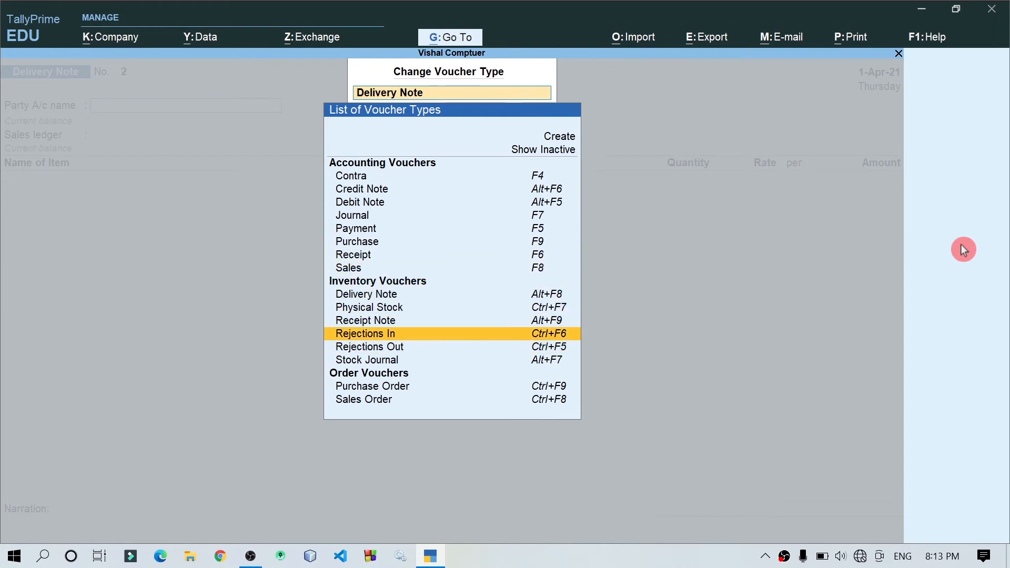
{"action": "key", "text": "Return"}
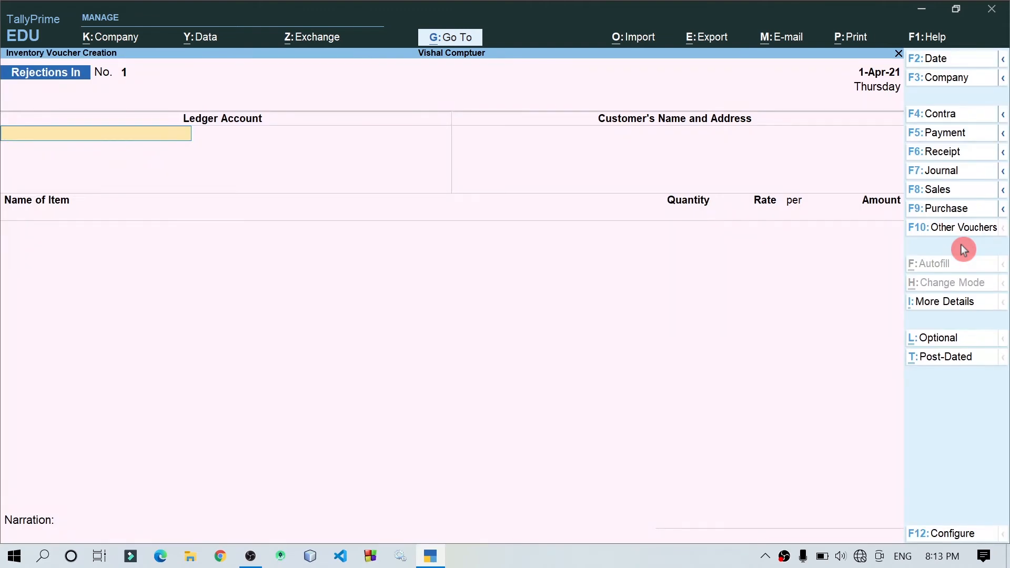
Select the customer's ledger for the Rejections In voucher and keep the filled-in customer name and address
{"action": "type", "text": "m"}
{"action": "key", "text": "Return"}
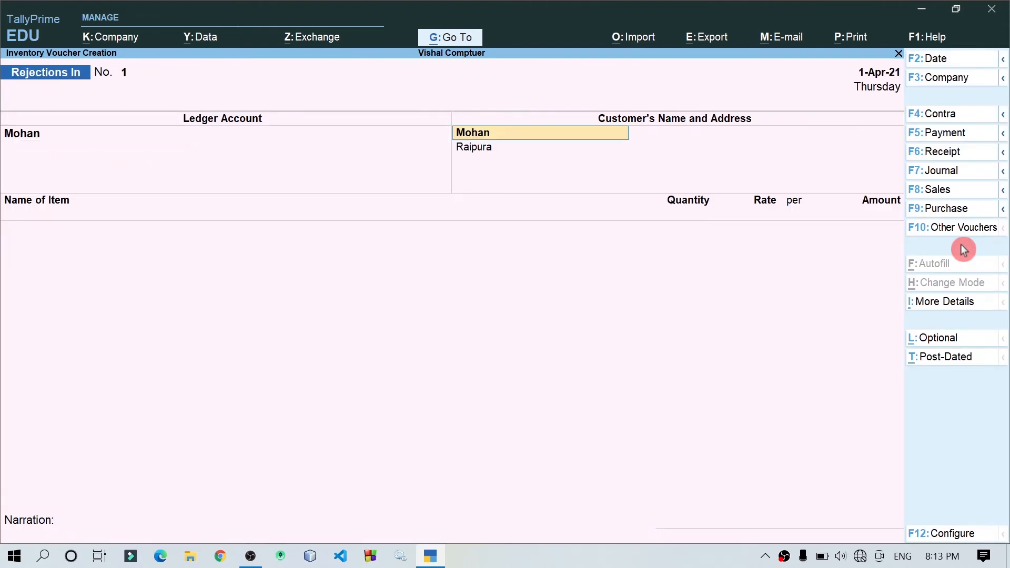
{"action": "key", "text": "Return"}
{"action": "key", "text": "Return"}
{"action": "key", "text": "Return"}
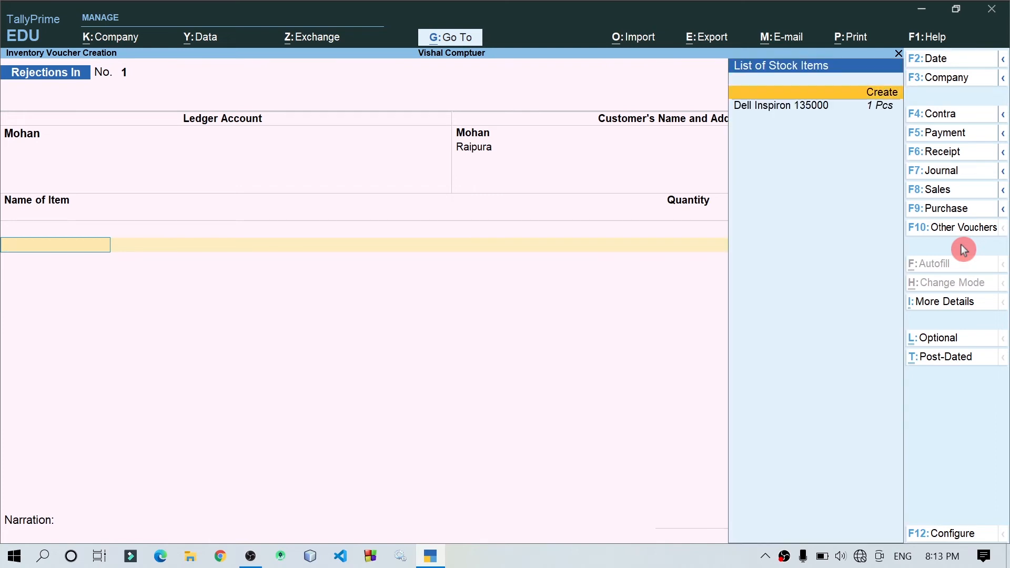
Add Dell Inspiron 135000 against tracking number 1 with a rejected quantity of 1 Pcs at 78,000, and end the tracking list
{"action": "key", "text": "Return"}
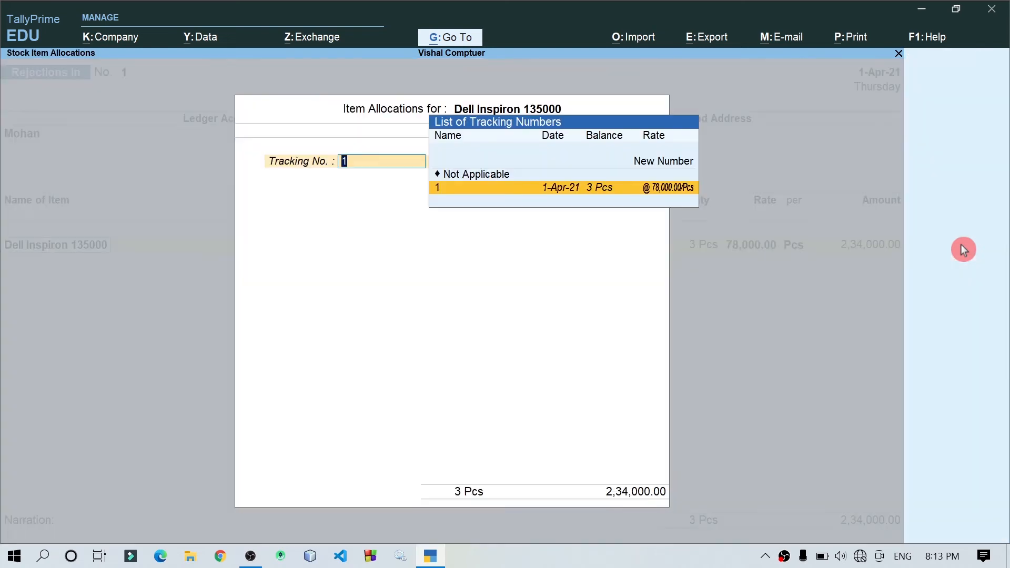
{"action": "key", "text": "Return"}
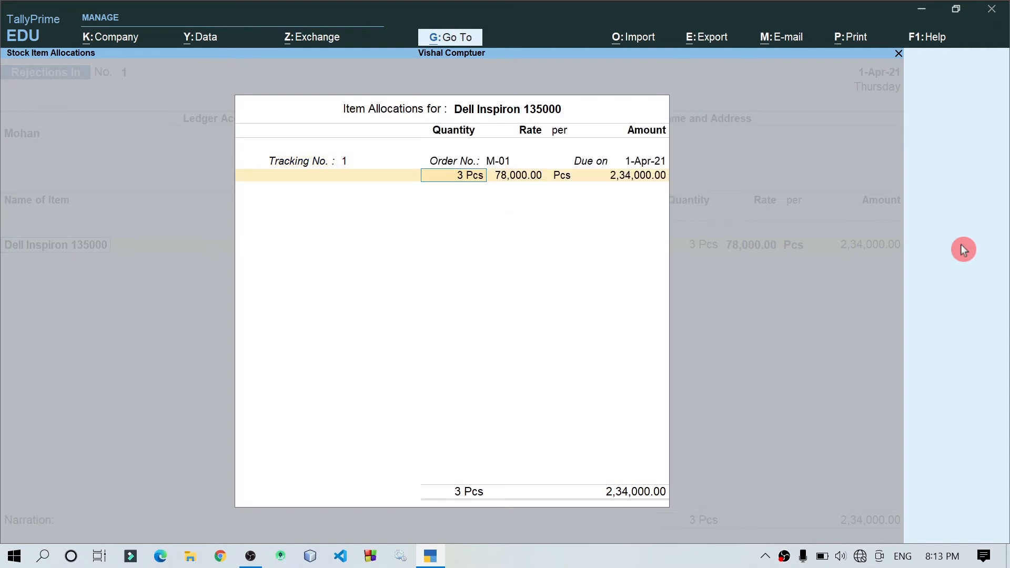
{"action": "type", "text": "1"}
{"action": "key", "text": "Return"}
{"action": "key", "text": "Return"}
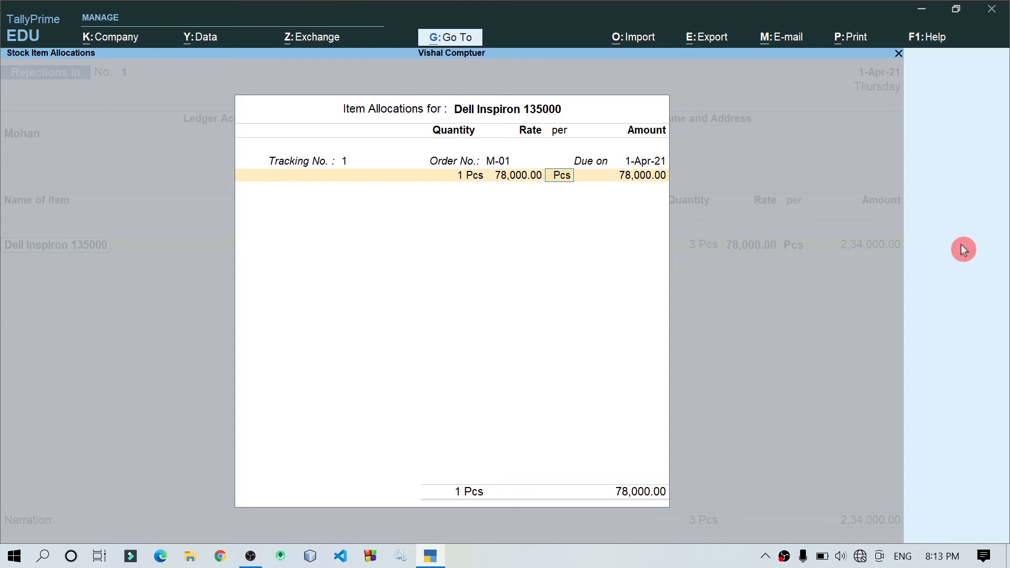
{"action": "key", "text": "Return"}
{"action": "key", "text": "Return"}
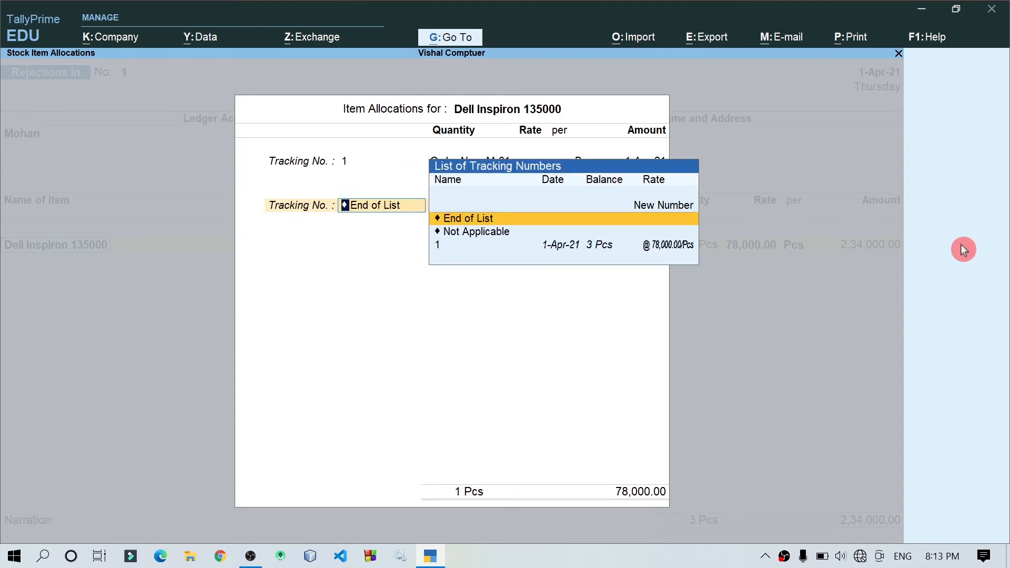
{"action": "key", "text": "Return"}
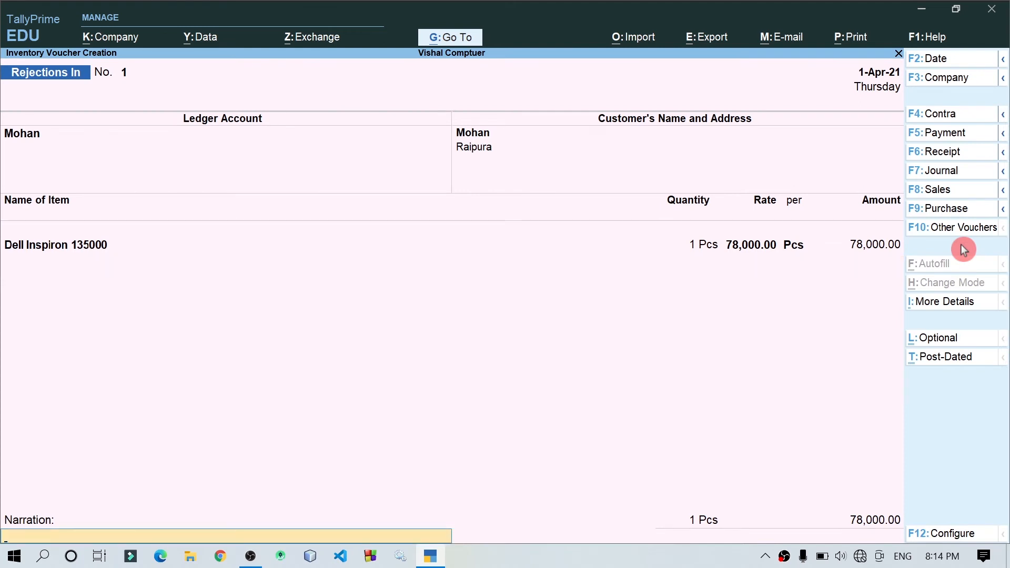
Save the Rejections In voucher without a narration and leave voucher creation
{"action": "key", "text": "Return"}
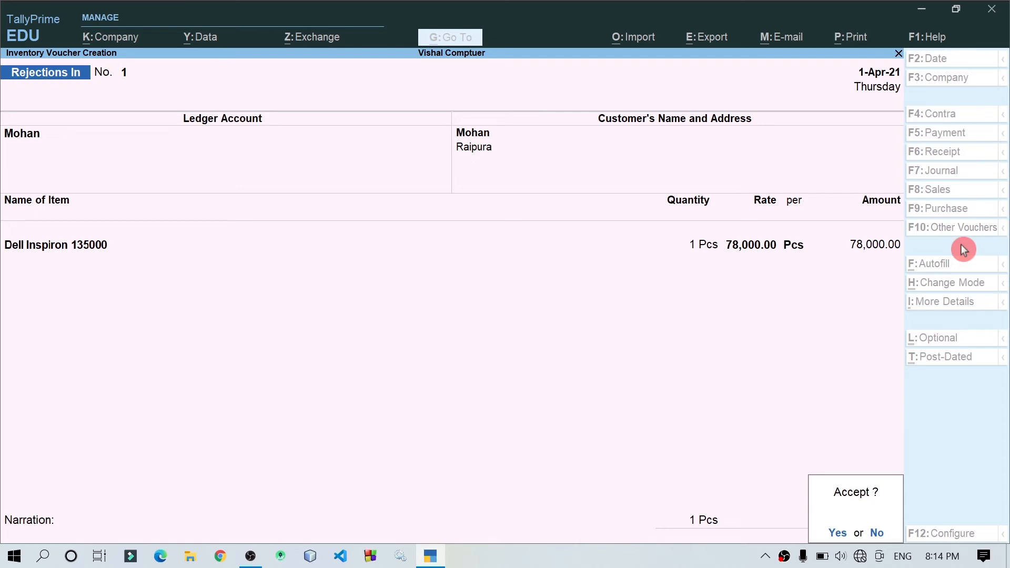
{"action": "key", "text": "Return"}
{"action": "key", "text": "Escape"}
{"action": "key", "text": "Return"}
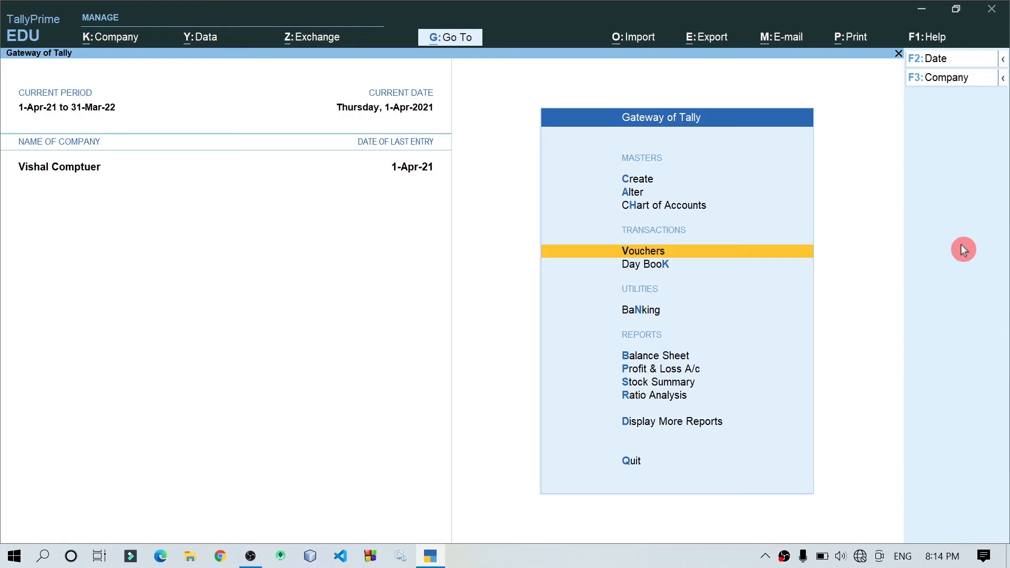
Drill down from the Stock Summary to the April vouchers of Dell Inspiron 135000, examine the pending sale bills, and return to the Gateway of Tally
{"action": "key", "text": "s"}
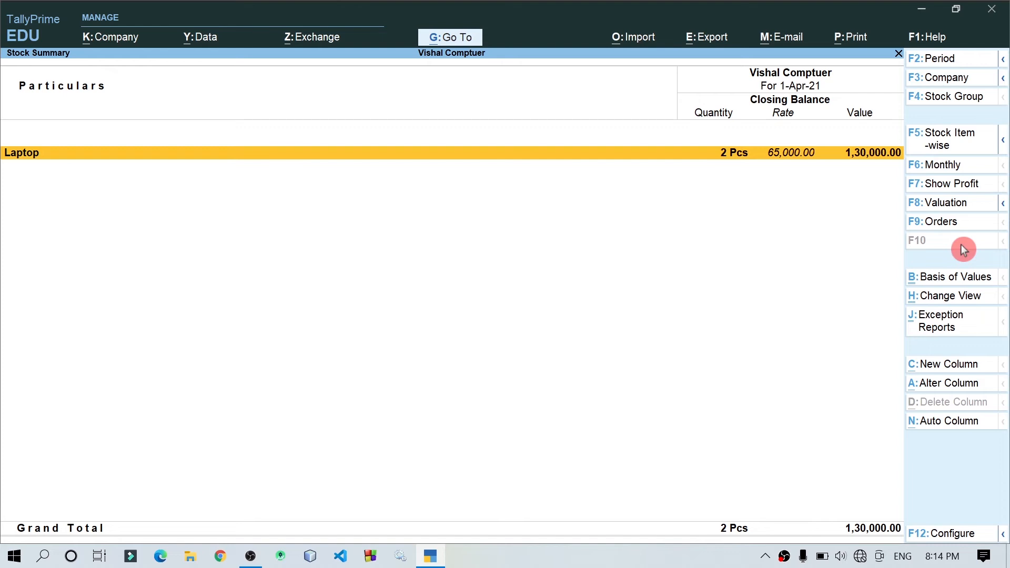
{"action": "key", "text": "Return"}
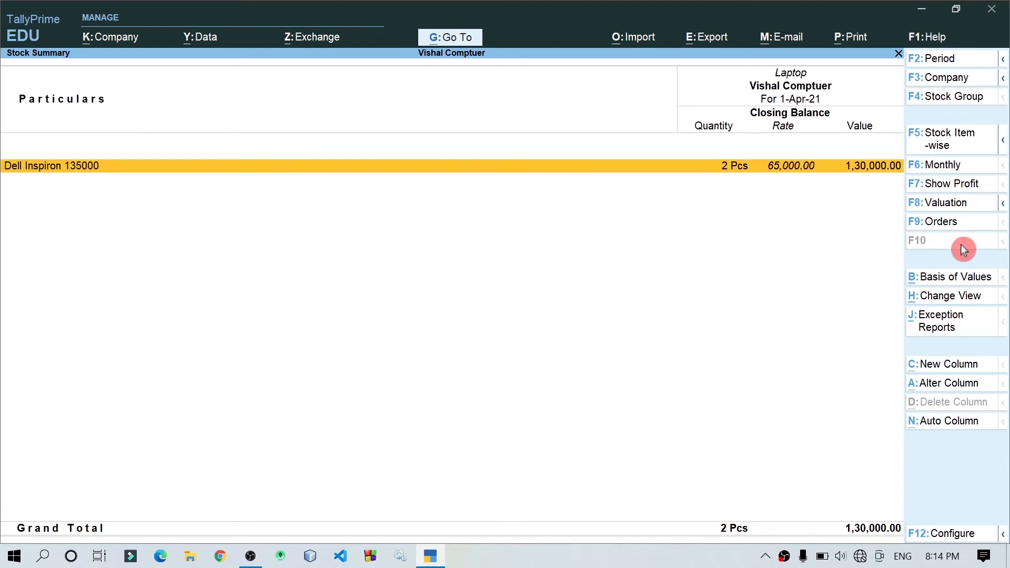
{"action": "key", "text": "Return"}
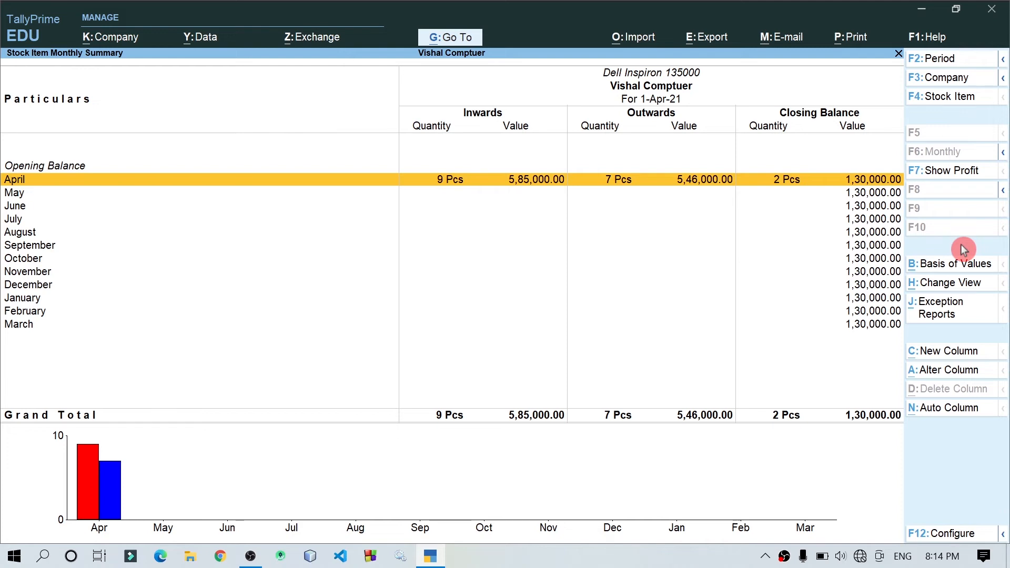
{"action": "key", "text": "Return"}
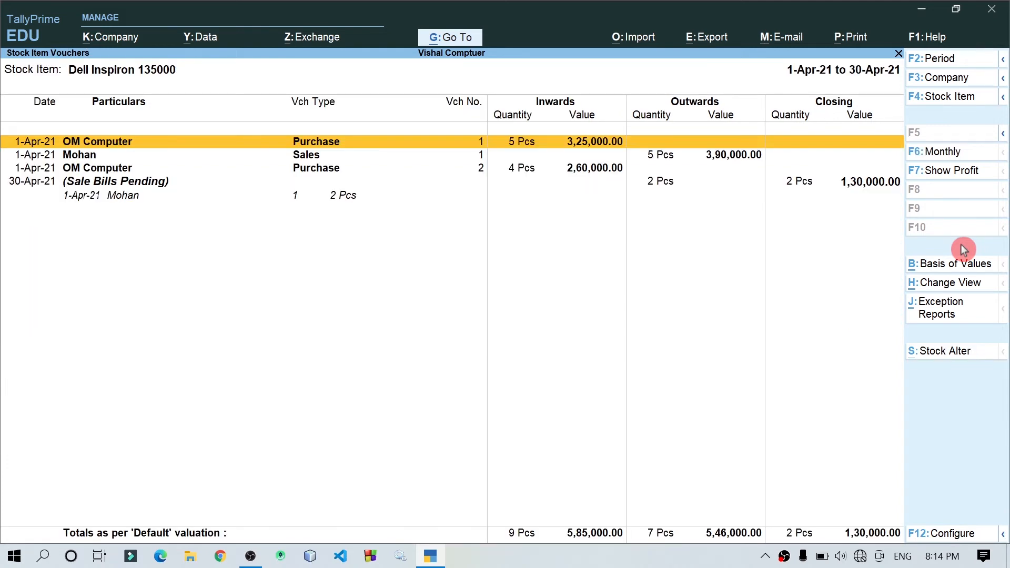
{"action": "key", "text": "Down"}
{"action": "key", "text": "Down"}
{"action": "key", "text": "Down"}
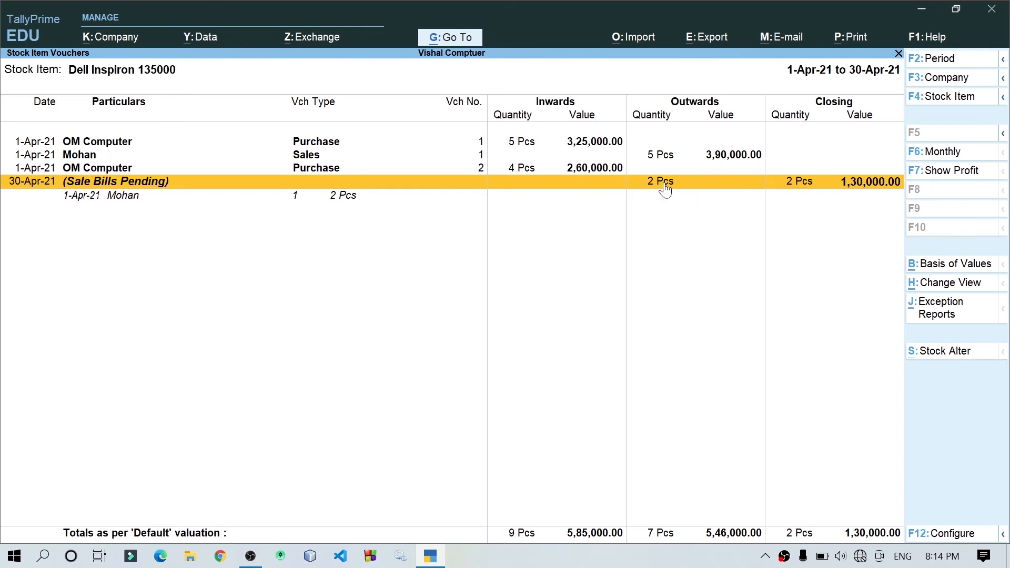
{"action": "left_click_drag", "start_coordinate": [199, 246], "coordinate": [282, 208]}
{"action": "left_click_drag", "start_coordinate": [708, 208], "coordinate": [658, 217]}
{"action": "right_click", "coordinate": [663, 202]}
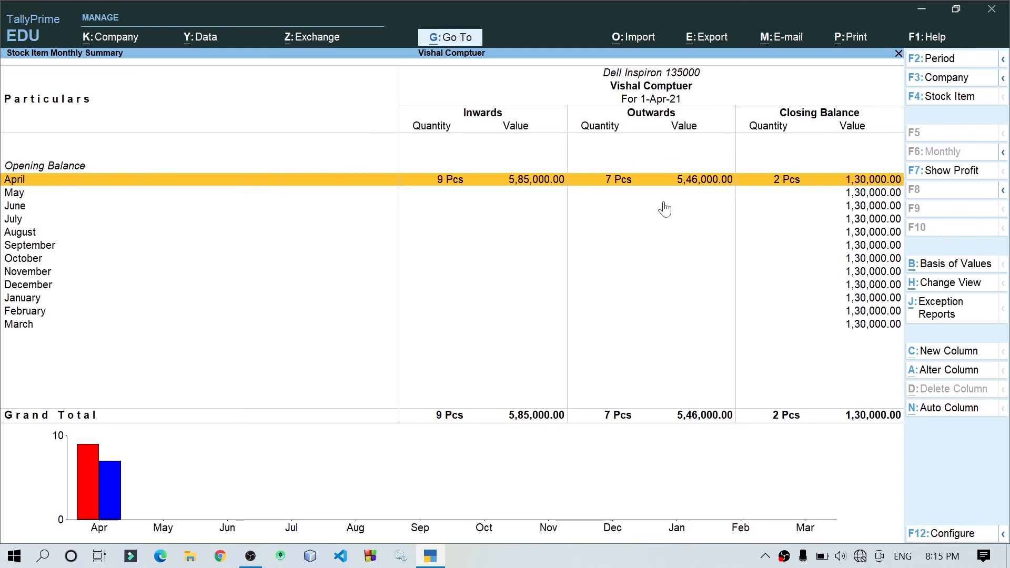
{"action": "right_click", "coordinate": [664, 202]}
{"action": "right_click", "coordinate": [663, 202]}
{"action": "right_click", "coordinate": [664, 202]}
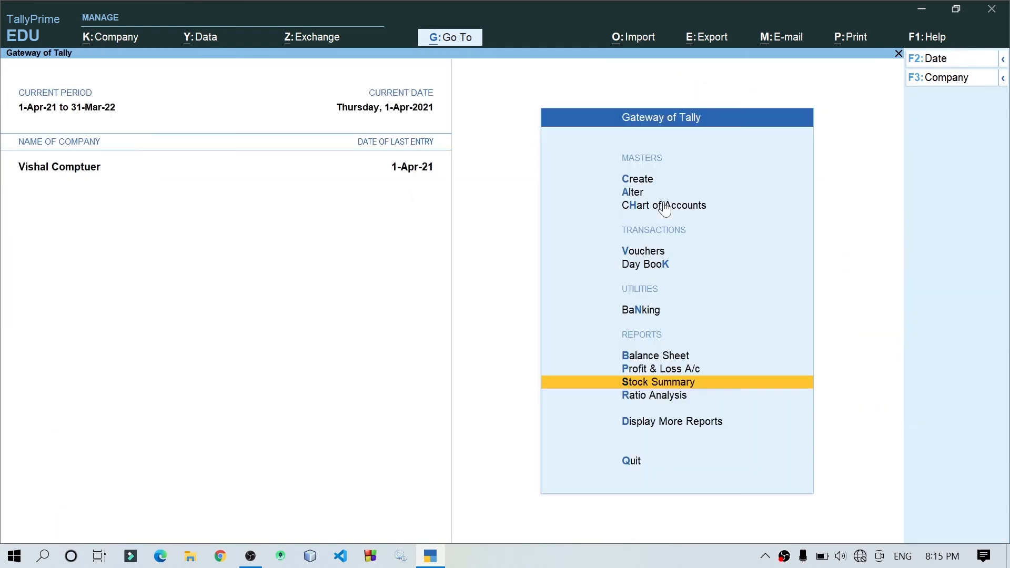
Start a new voucher and switch it to the Sales type
{"action": "key", "text": "Up"}
{"action": "key", "text": "Up"}
{"action": "key", "text": "Up"}
{"action": "key", "text": "Up"}
{"action": "key", "text": "Up"}
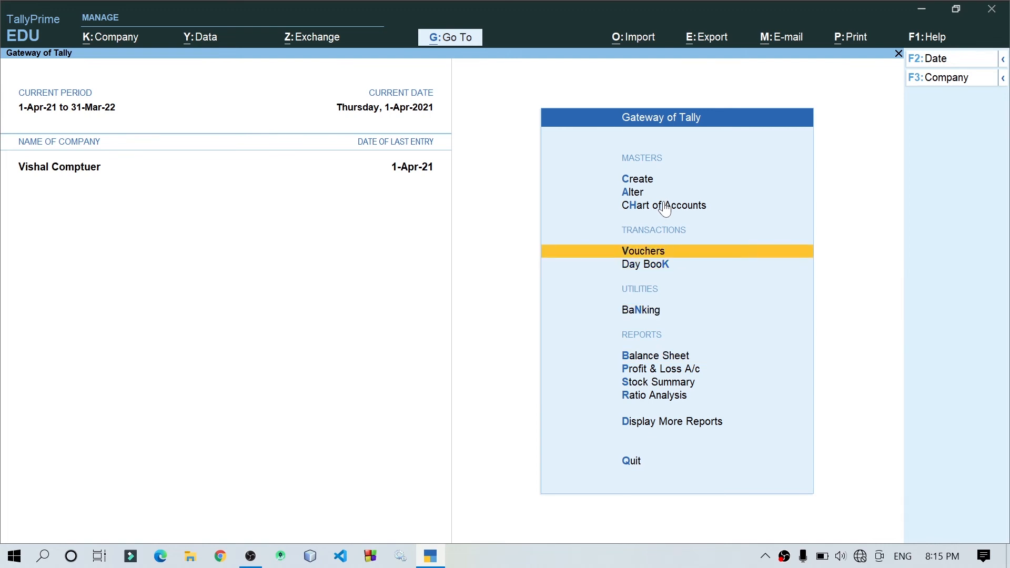
{"action": "key", "text": "Return"}
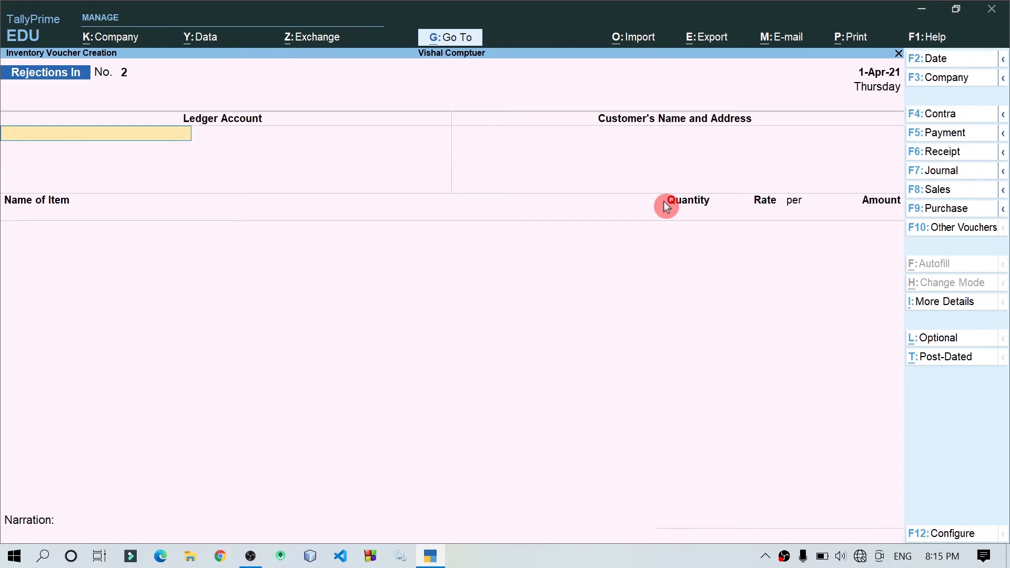
{"action": "left_click", "coordinate": [939, 198]}
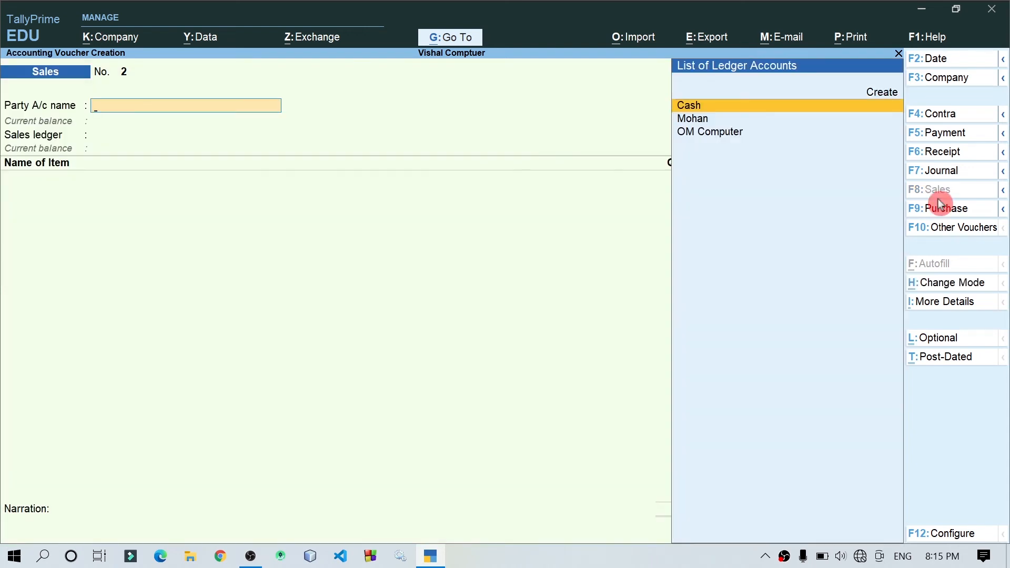
Select the customer's ledger as the party account and link delivery note 1 dated 1-Apr-21 in the dispatch details
{"action": "key", "text": "Down"}
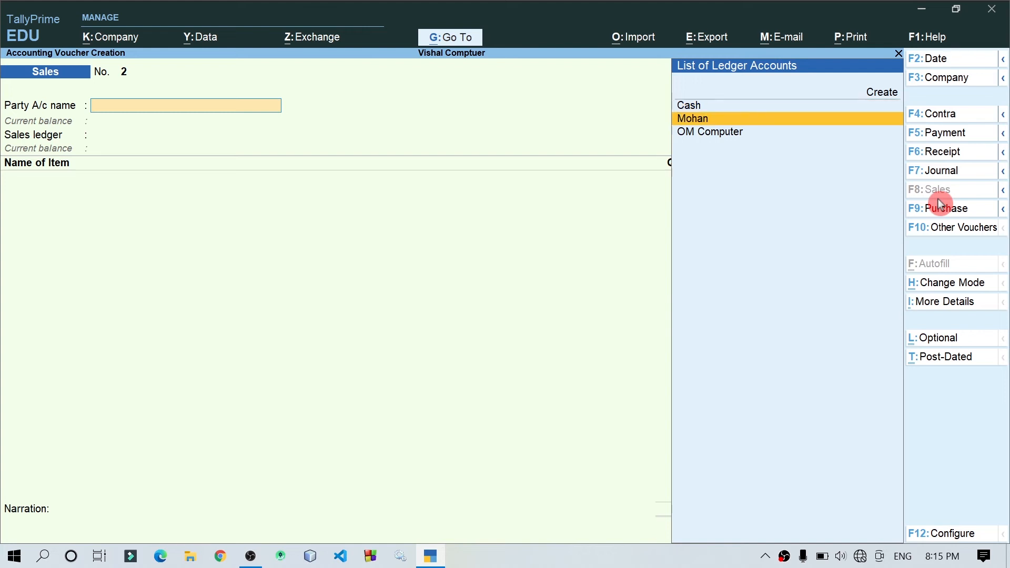
{"action": "key", "text": "Return"}
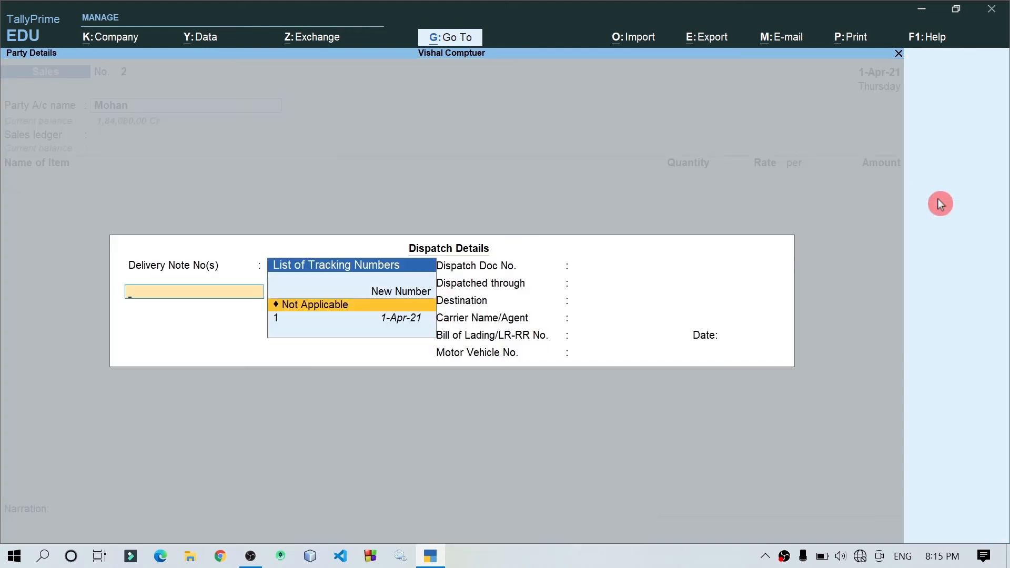
{"action": "key", "text": "Down"}
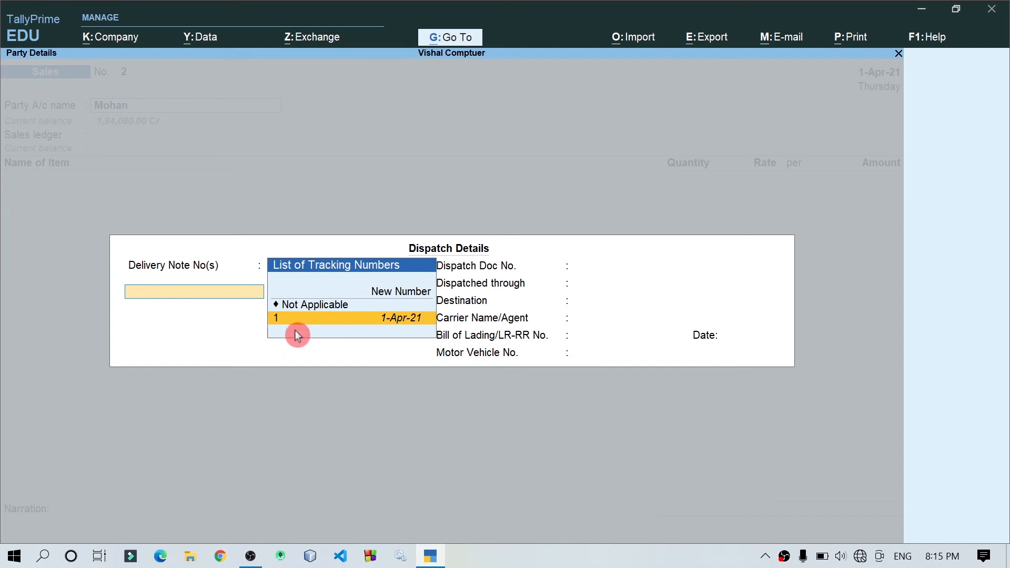
{"action": "key", "text": "Return"}
{"action": "key", "text": "Return"}
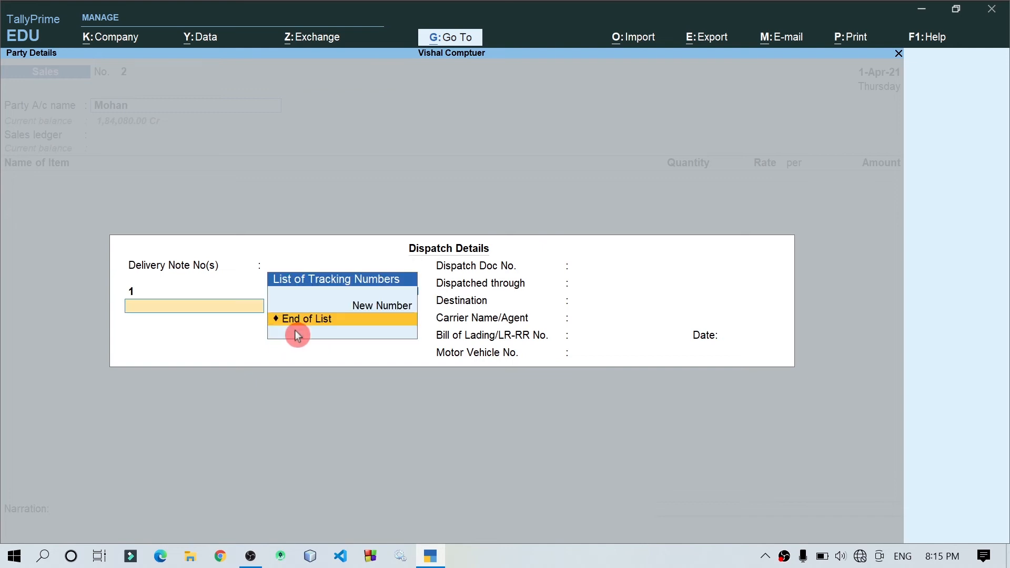
{"action": "key", "text": "Return"}
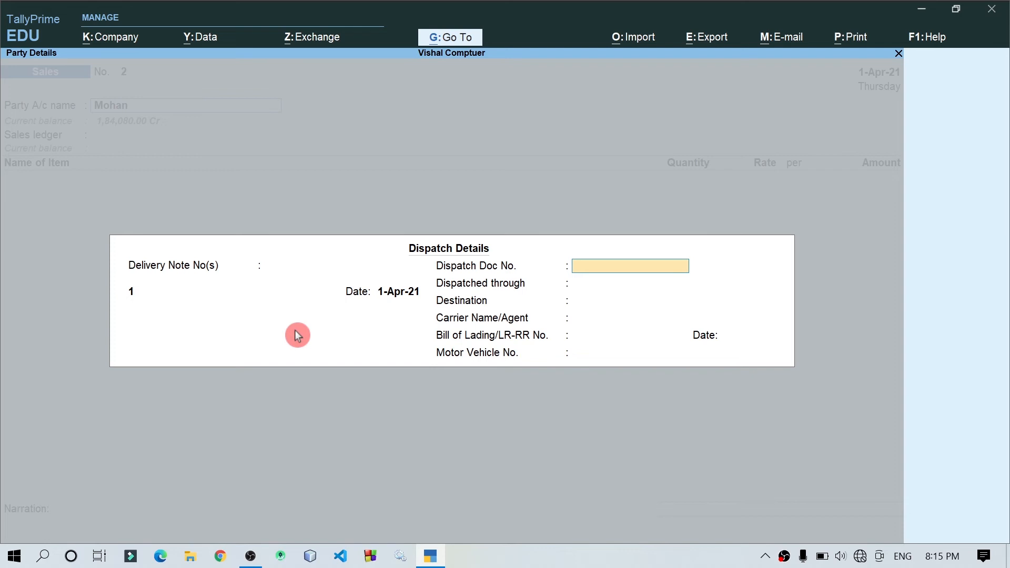
Accept the dispatch details, keep Sales A/c 18% as sales ledger, and allocate 2 Pcs of Dell Inspiron 135000 to tracking number 1 and order M-01
{"action": "key", "text": "ctrl+a"}
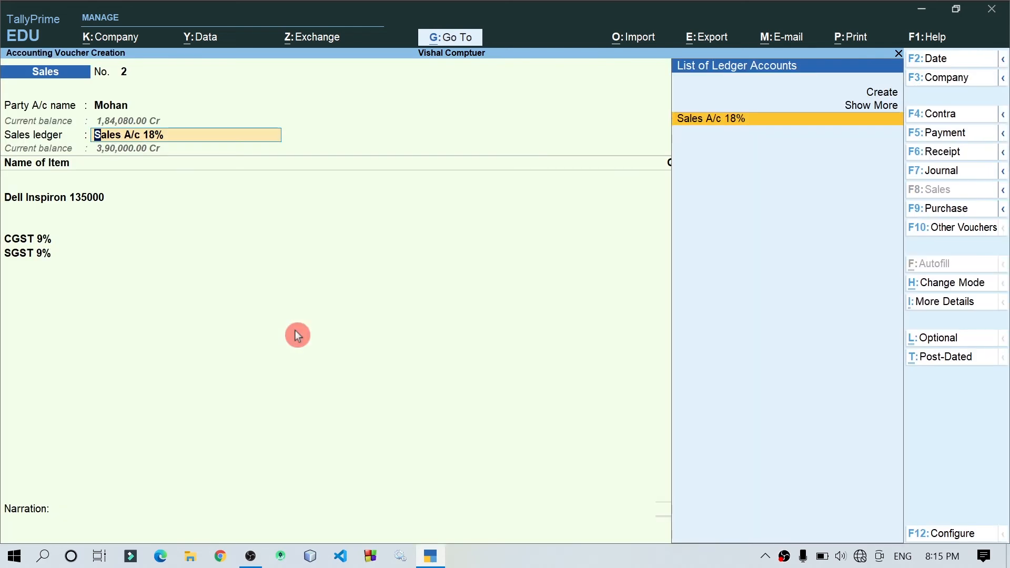
{"action": "key", "text": "Return"}
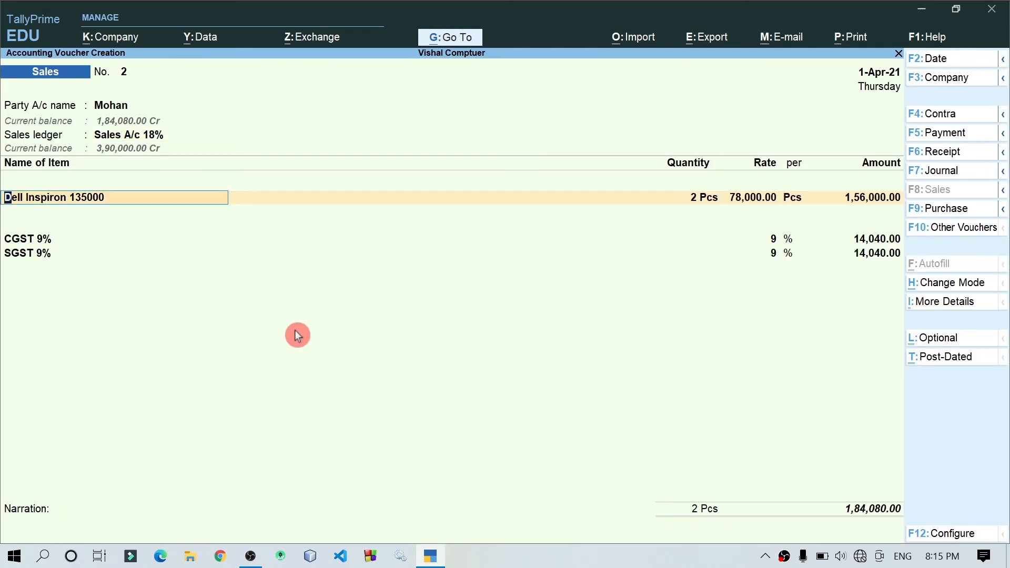
{"action": "key", "text": "Return"}
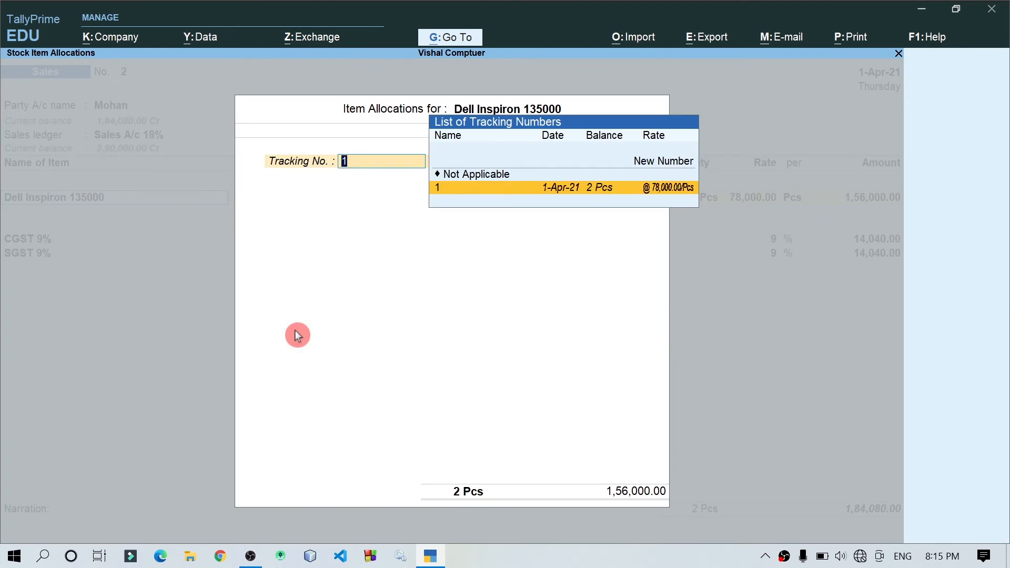
{"action": "key", "text": "Return"}
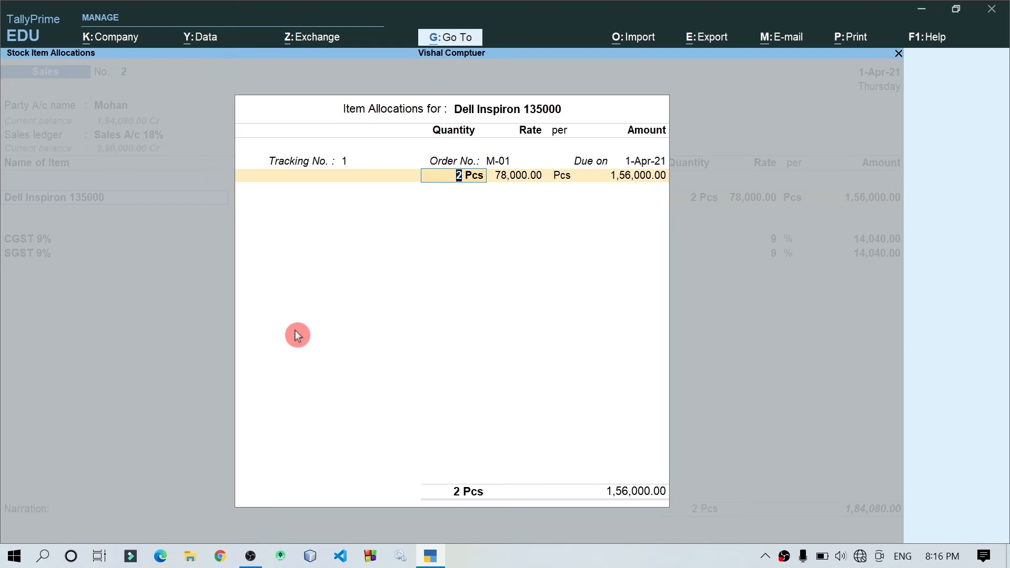
{"action": "key", "text": "Return"}
{"action": "key", "text": "Return"}
{"action": "key", "text": "Return"}
{"action": "key", "text": "Return"}
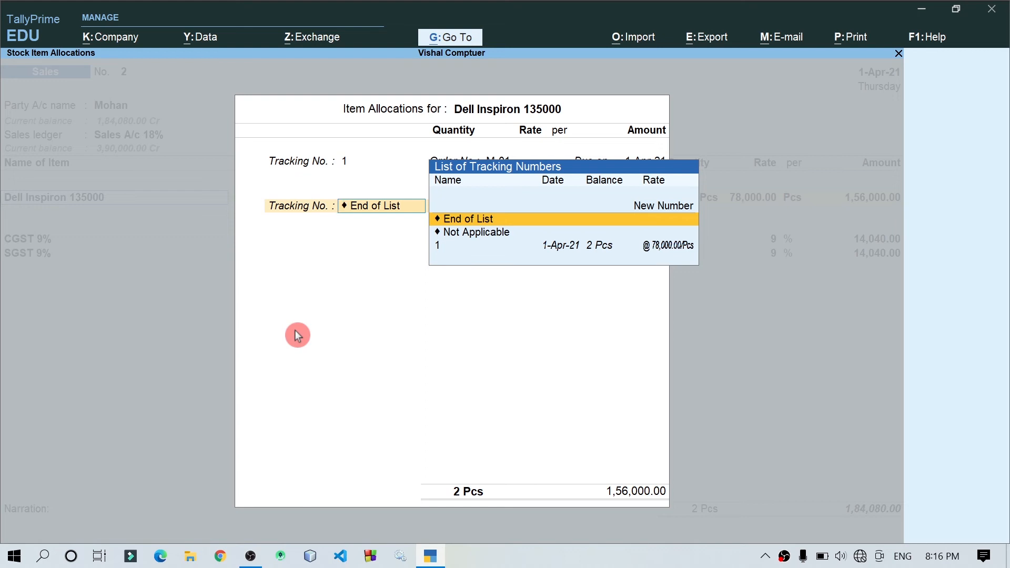
{"action": "key", "text": "Return"}
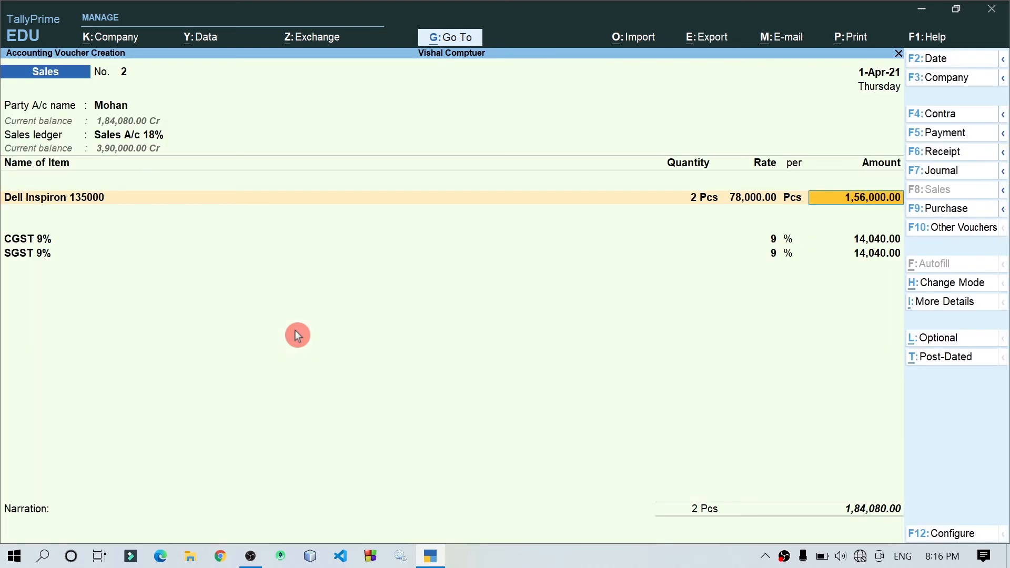
Accept the laptop line at 78,000 per piece together with the CGST 9% and SGST 9% tax lines
{"action": "key", "text": "Return"}
{"action": "key", "text": "Return"}
{"action": "key", "text": "Return"}
{"action": "key", "text": "Return"}
{"action": "key", "text": "Return"}
{"action": "key", "text": "Return"}
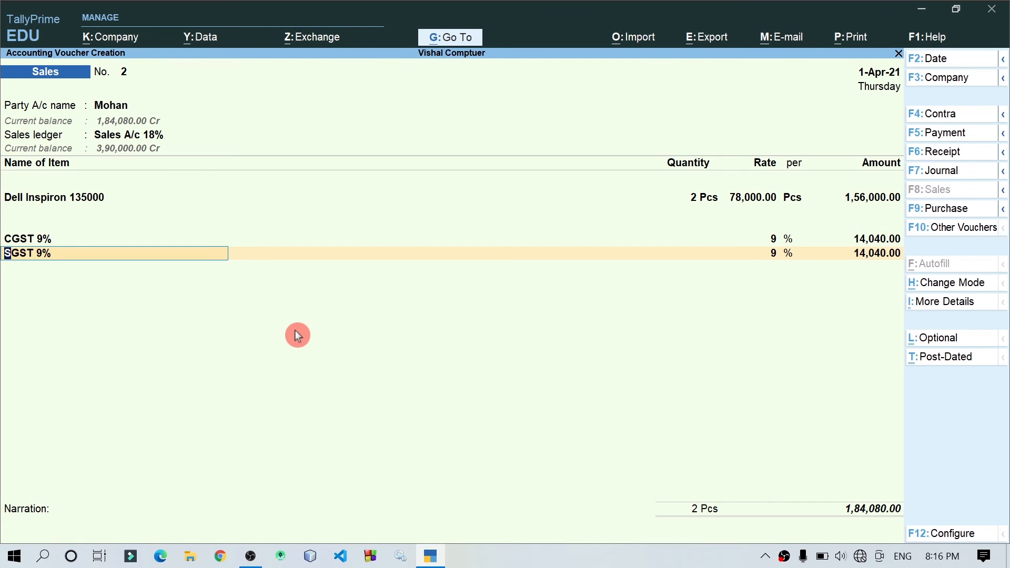
{"action": "key", "text": "Return"}
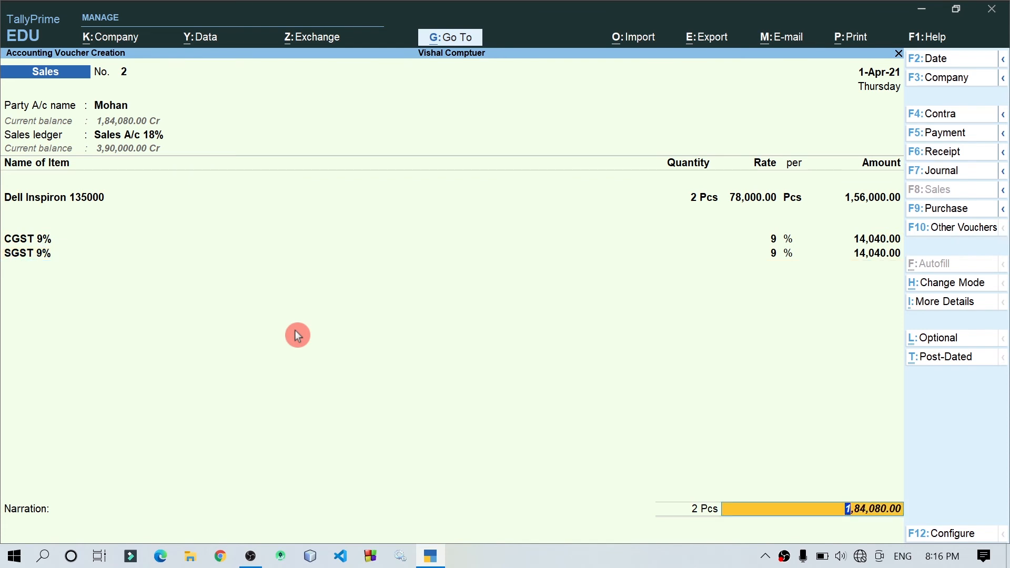
Record the bill-wise details as New Ref 2 for 1,84,080 Dr, without a due date, and leave the narration empty
{"action": "key", "text": "Return"}
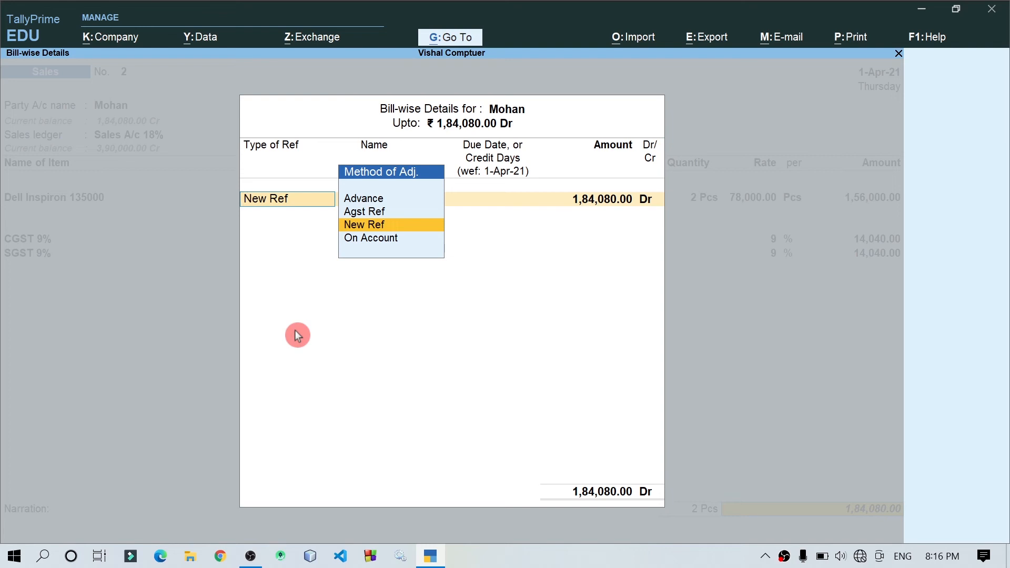
{"action": "key", "text": "Up"}
{"action": "key", "text": "Down"}
{"action": "key", "text": "Up"}
{"action": "key", "text": "Down"}
{"action": "key", "text": "Up"}
{"action": "key", "text": "Down"}
{"action": "key", "text": "Up"}
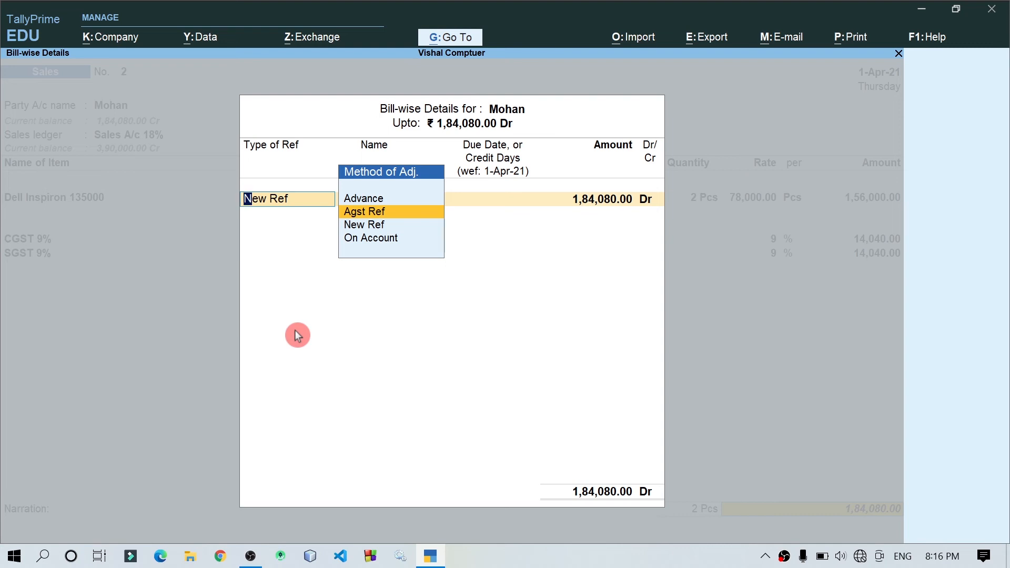
{"action": "key", "text": "Down"}
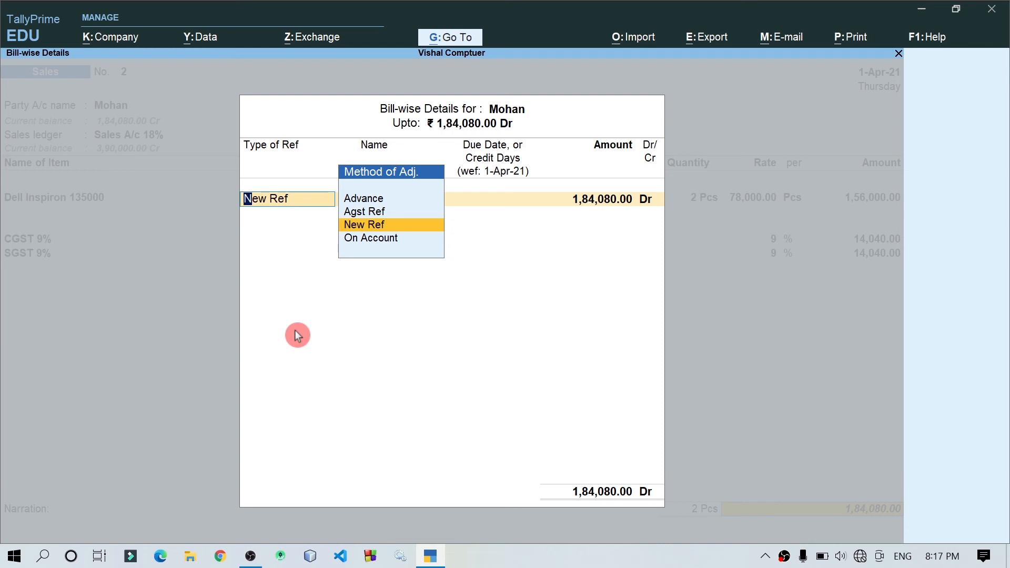
{"action": "key", "text": "Up"}
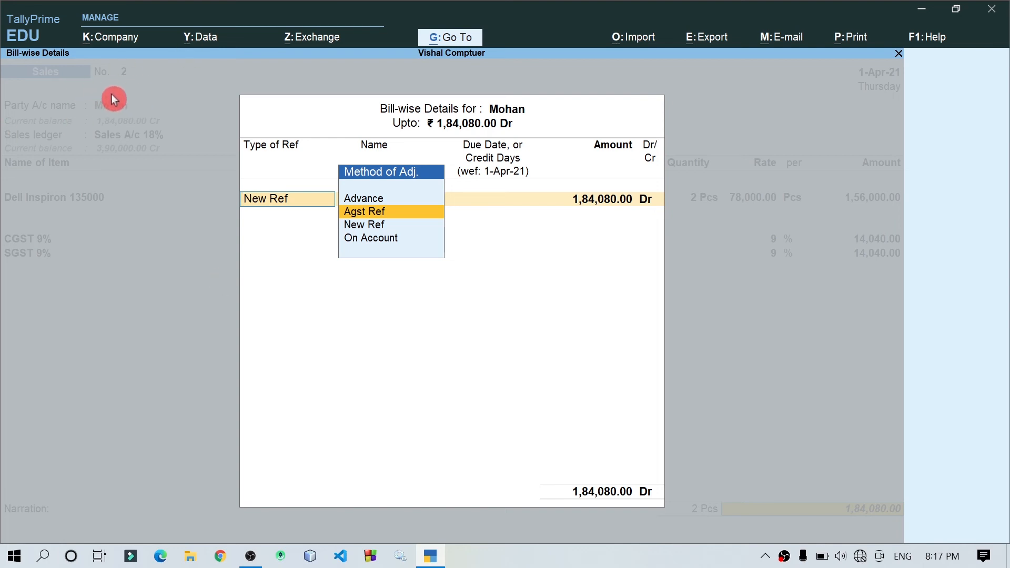
{"action": "key", "text": "Down"}
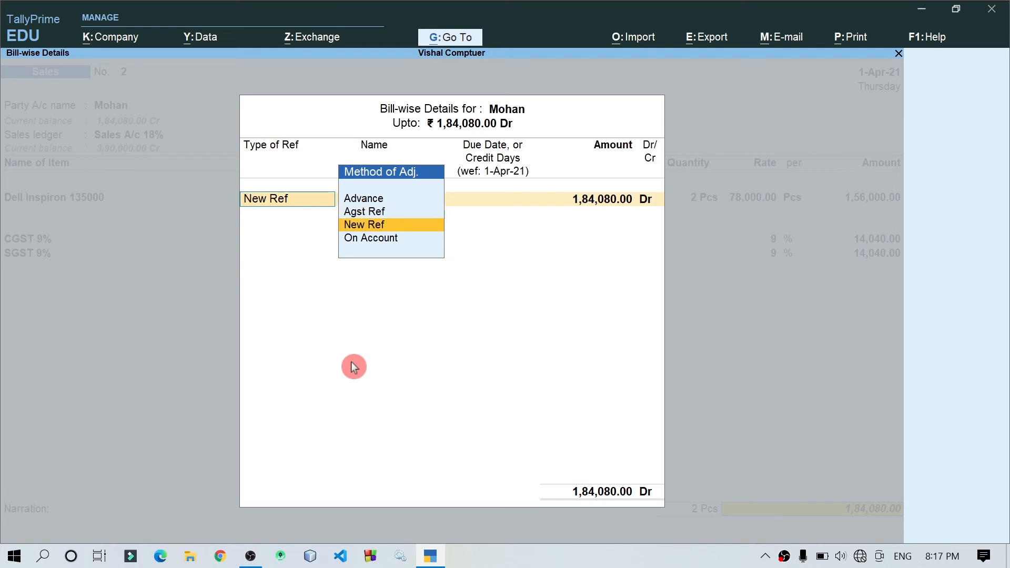
{"action": "key", "text": "Return"}
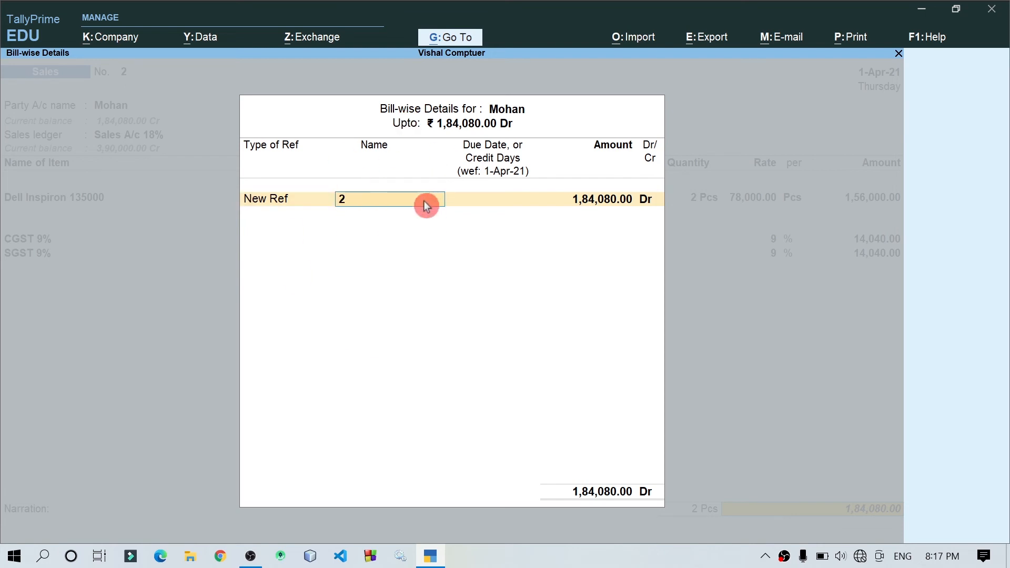
{"action": "key", "text": "Return"}
{"action": "key", "text": "Return"}
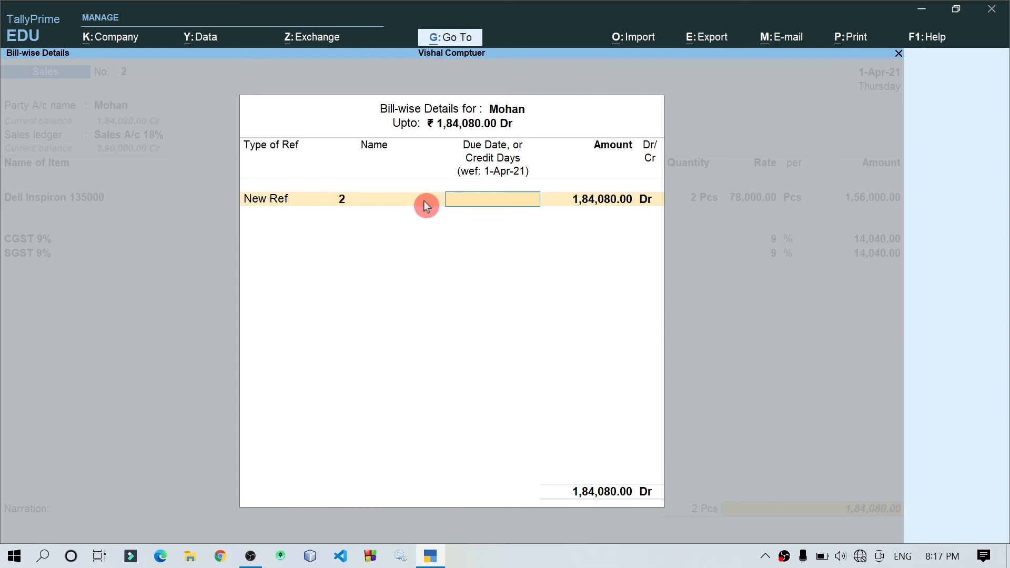
{"action": "key", "text": "Return"}
{"action": "key", "text": "Return"}
{"action": "key", "text": "Return"}
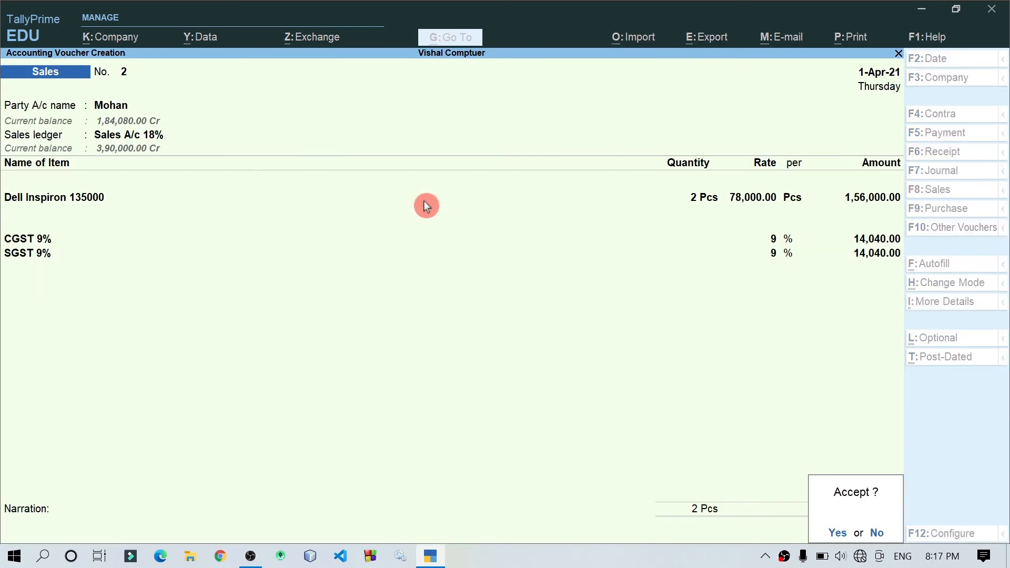
Save the sales voucher and leave voucher creation for the Gateway of Tally
{"action": "key", "text": "y"}
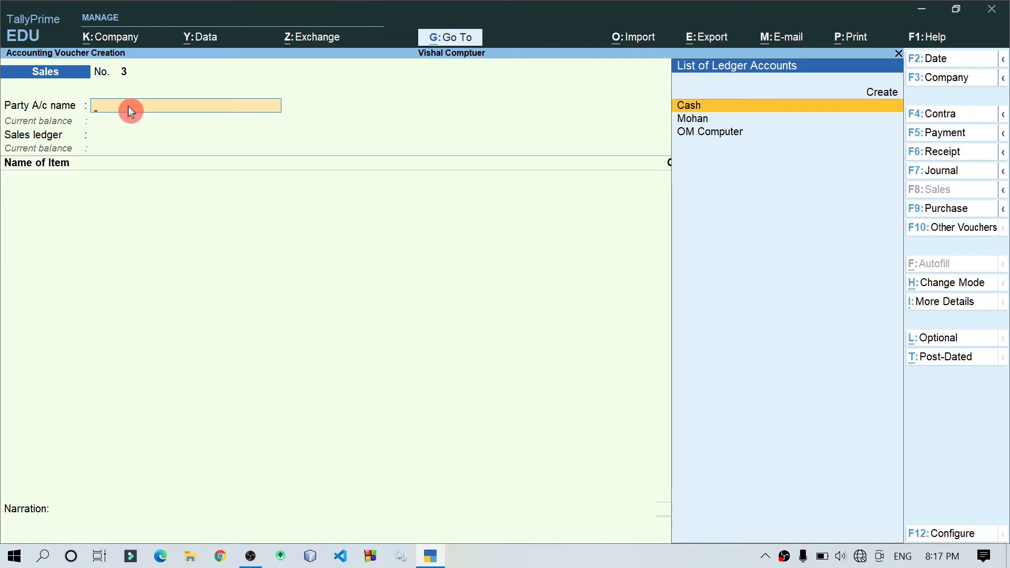
{"action": "key", "text": "Escape"}
{"action": "key", "text": "y"}
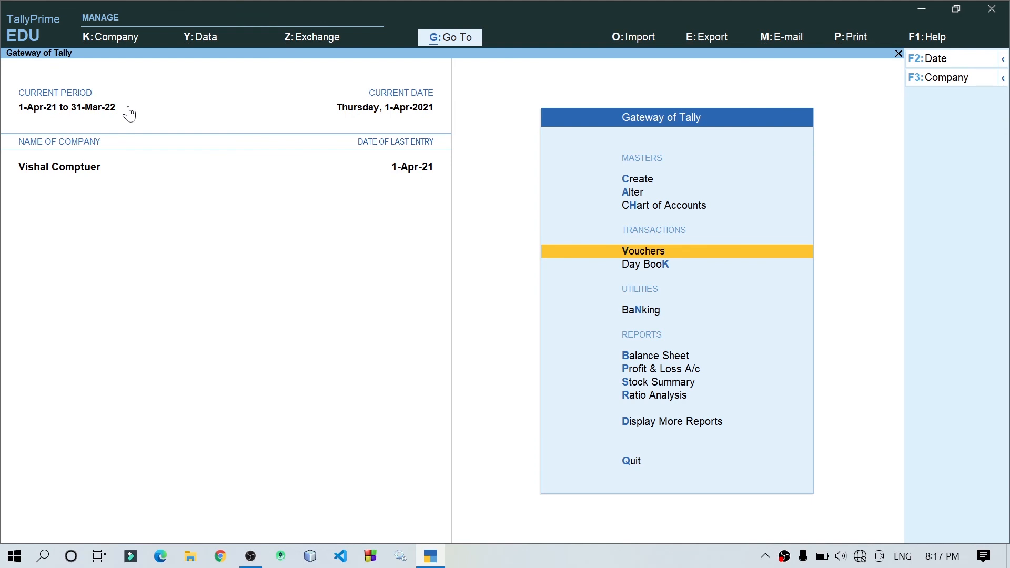
Drill down in the Stock Summary through the Laptop group to the monthly summary of Dell Inspiron 135000
{"action": "key", "text": "Down"}
{"action": "key", "text": "Down"}
{"action": "key", "text": "Down"}
{"action": "key", "text": "Down"}
{"action": "key", "text": "Down"}
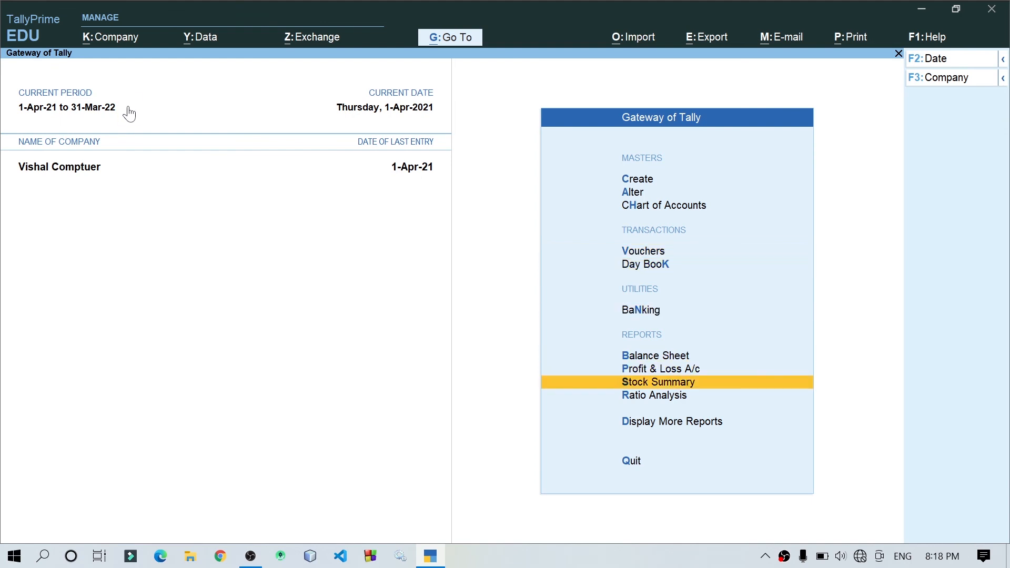
{"action": "key", "text": "Up"}
{"action": "key", "text": "Down"}
{"action": "key", "text": "Return"}
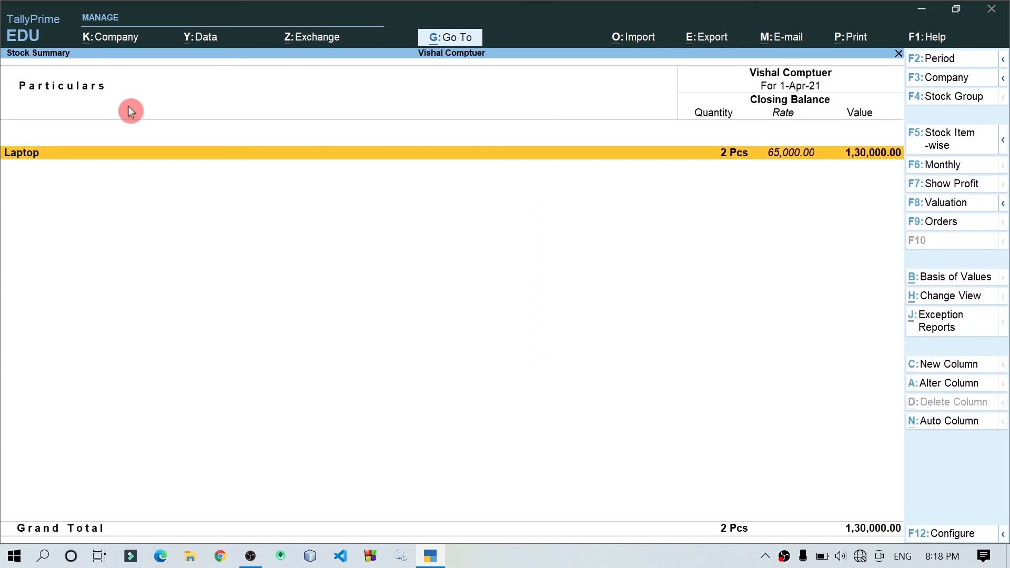
{"action": "key", "text": "Return"}
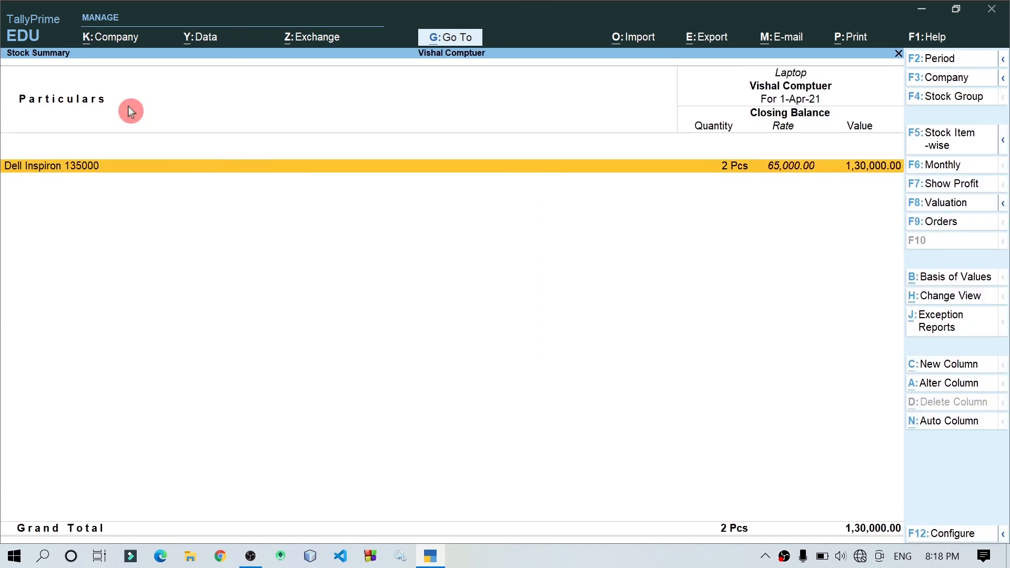
{"action": "key", "text": "Return"}
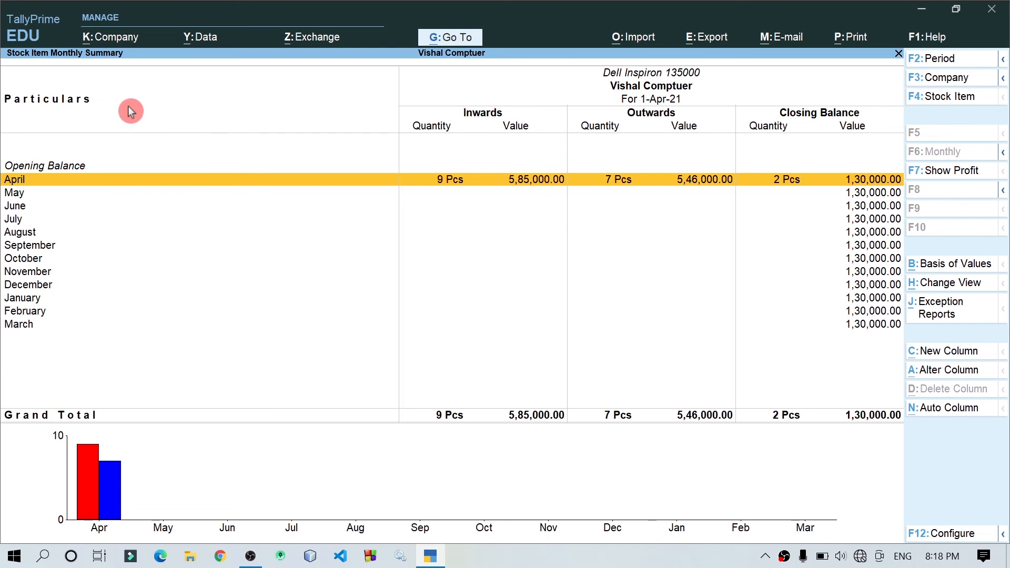
Examine the April purchase and sales vouchers of Dell Inspiron 135000, and return to the Gateway of Tally
{"action": "key", "text": "Return"}
{"action": "key", "text": "Down"}
{"action": "key", "text": "Down"}
{"action": "key", "text": "Down"}
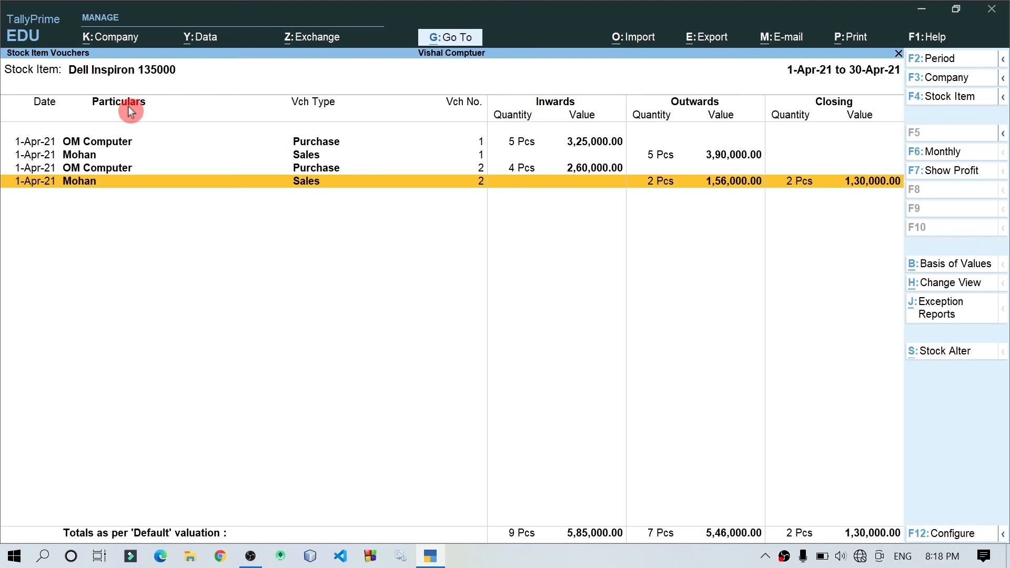
{"action": "key", "text": "Escape"}
{"action": "key", "text": "Escape"}
{"action": "key", "text": "Escape"}
{"action": "key", "text": "Escape"}
{"action": "key", "text": "Escape"}
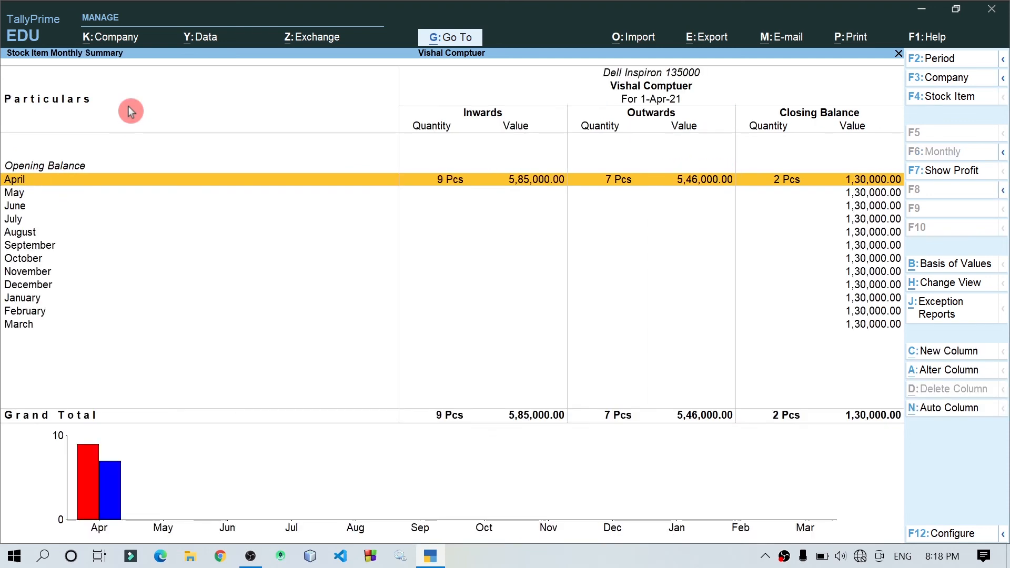
{"action": "key", "text": "n"}
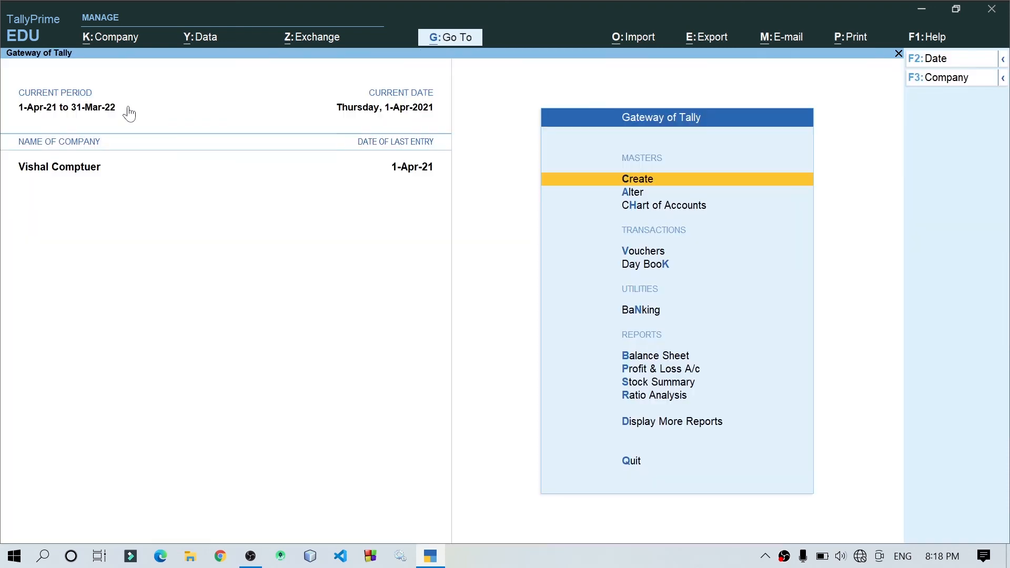
Start a new accounting voucher from the Gateway of Tally
{"action": "key", "text": "Down"}
{"action": "key", "text": "Down"}
{"action": "key", "text": "Down"}
{"action": "key", "text": "Down"}
{"action": "key", "text": "Up"}
{"action": "key", "text": "Return"}
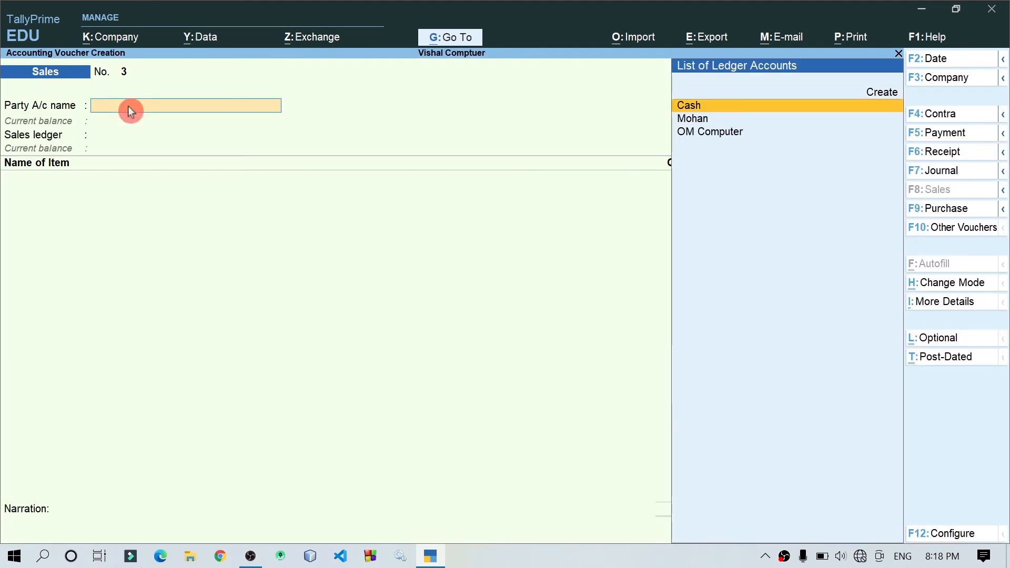
{"action": "key", "text": "F5"}
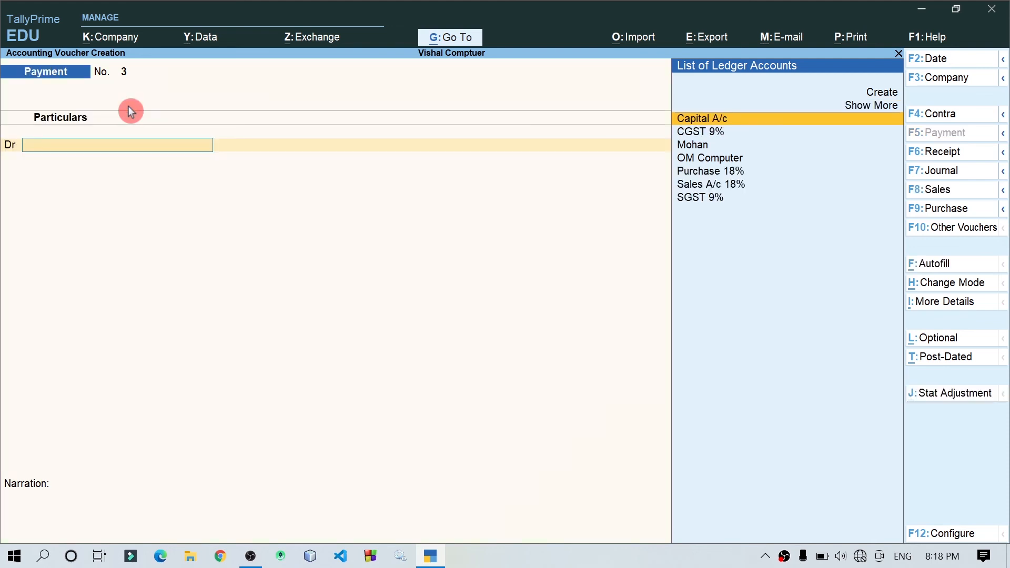
{"action": "key", "text": "Down"}
{"action": "key", "text": "Down"}
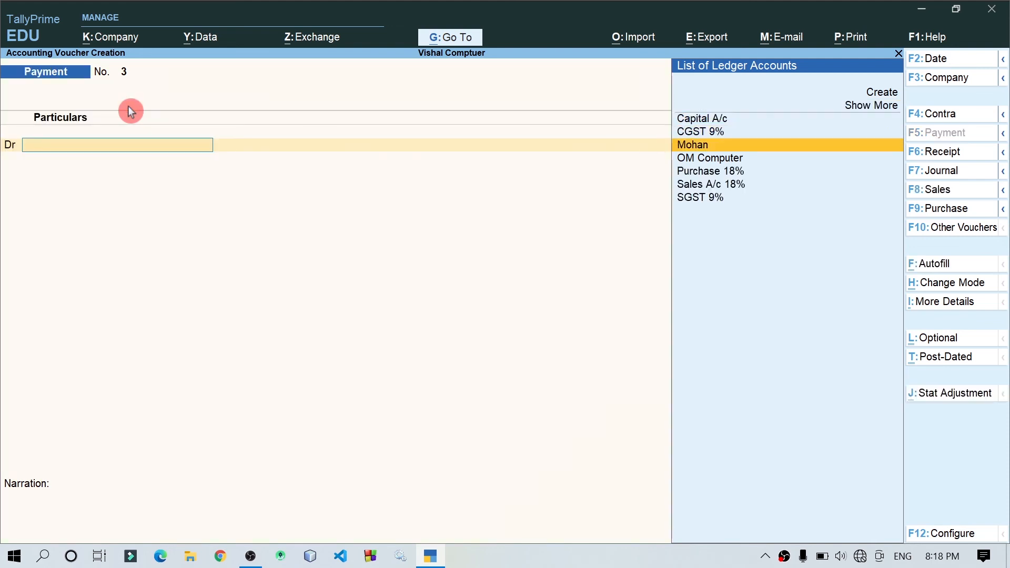
{"action": "key", "text": "Return"}
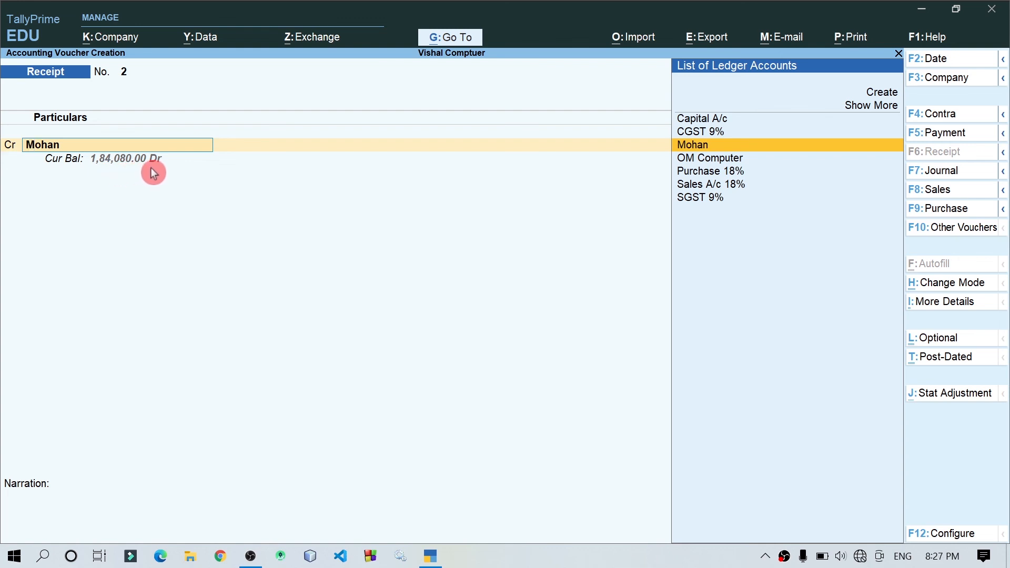
In a Receipt voucher, credit the customer's ledger with 1,84,080 and adjust it as Agst Ref against pending bill 2
{"action": "key", "text": "Return"}
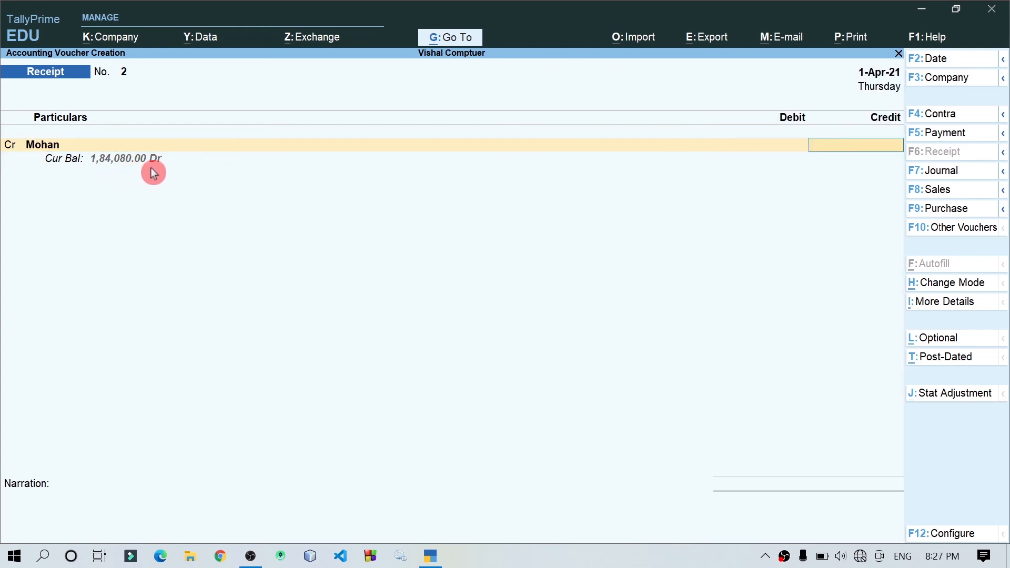
{"action": "type", "text": "184080"}
{"action": "key", "text": "Return"}
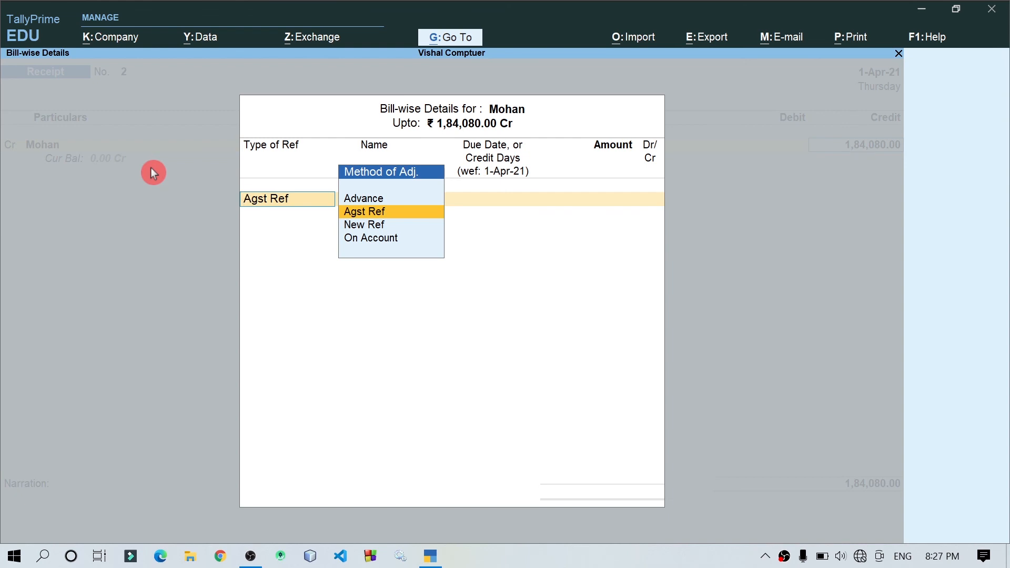
{"action": "key", "text": "Return"}
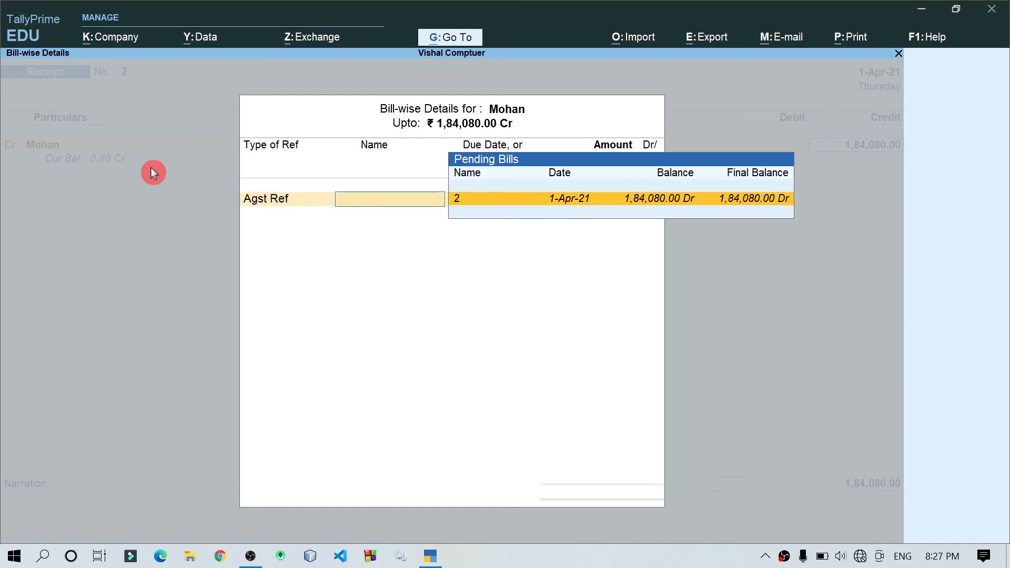
{"action": "key", "text": "Return"}
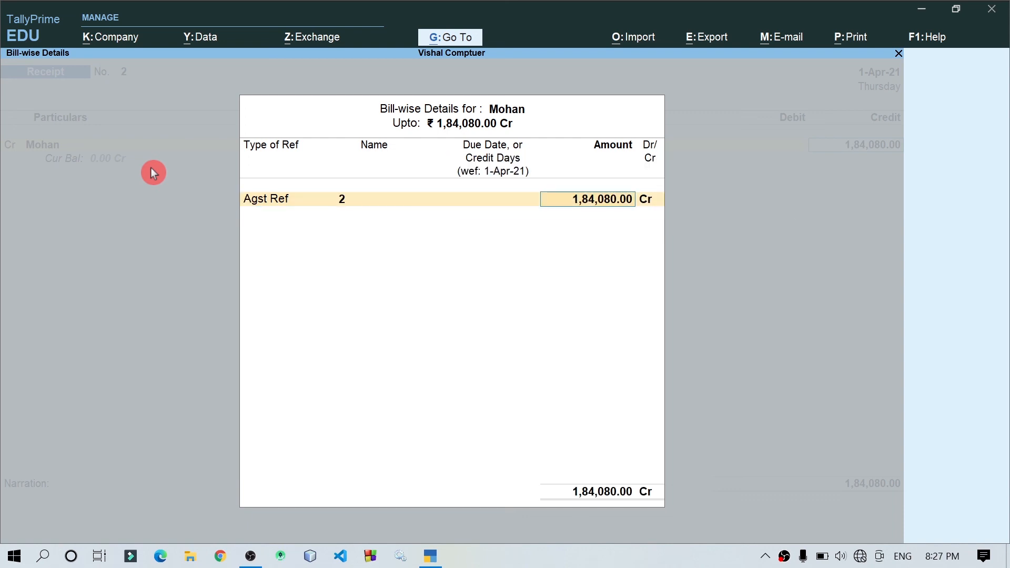
{"action": "key", "text": "Return"}
{"action": "key", "text": "Return"}
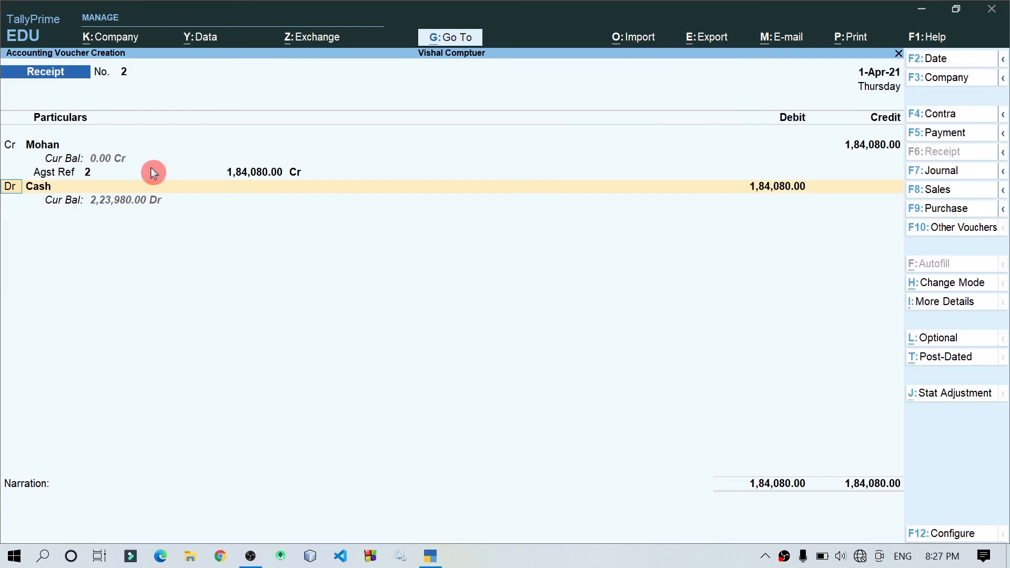
Debit Cash with 1,84,080 and save the Receipt voucher without a narration
{"action": "key", "text": "Return"}
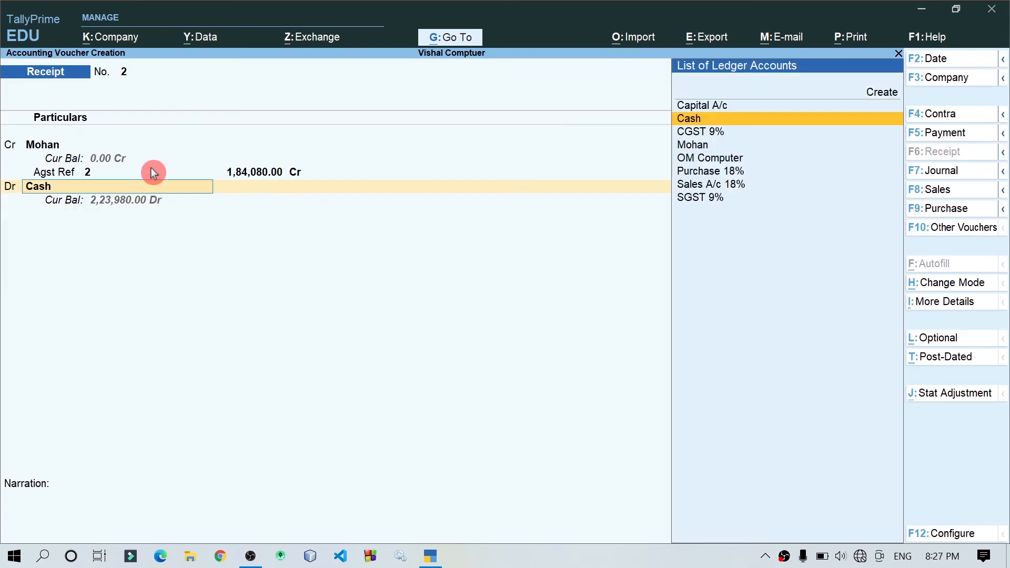
{"action": "key", "text": "Return"}
{"action": "key", "text": "Return"}
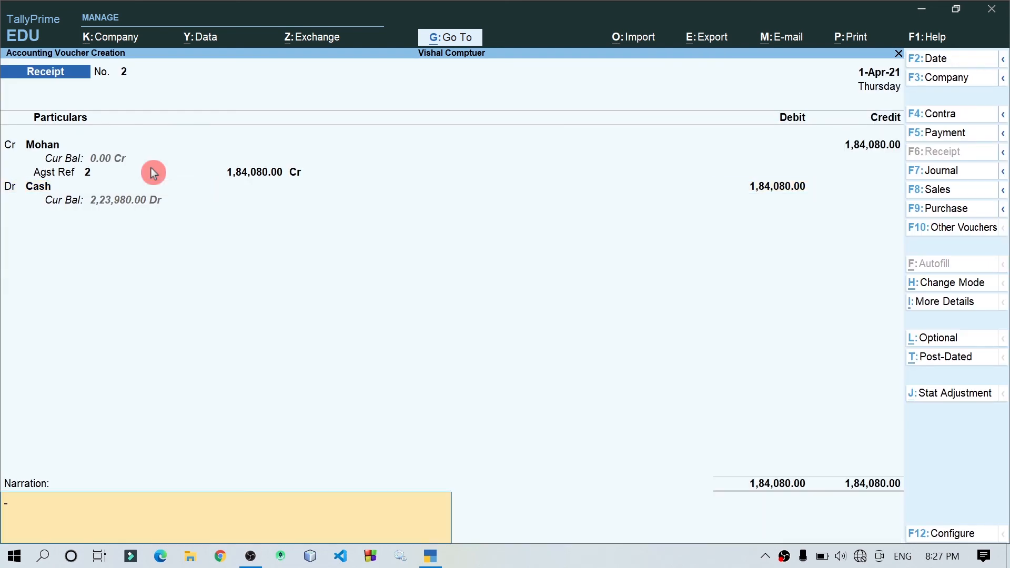
{"action": "key", "text": "Return"}
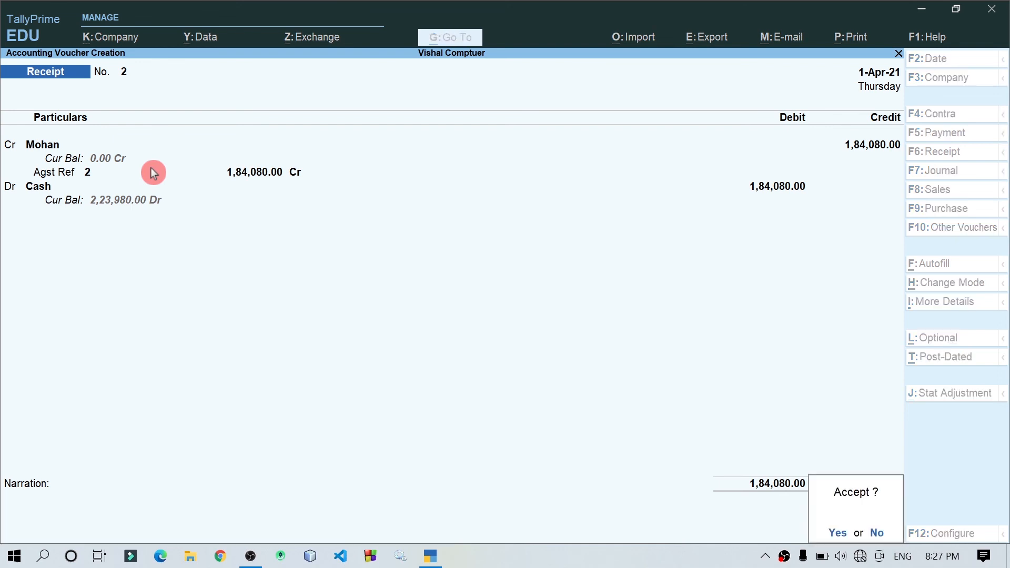
{"action": "key", "text": "Return"}
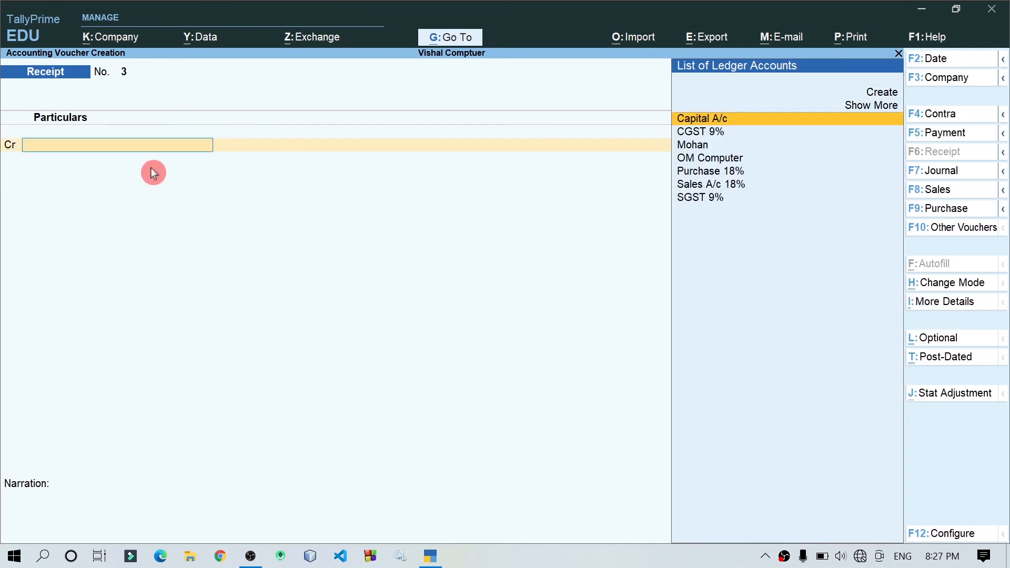